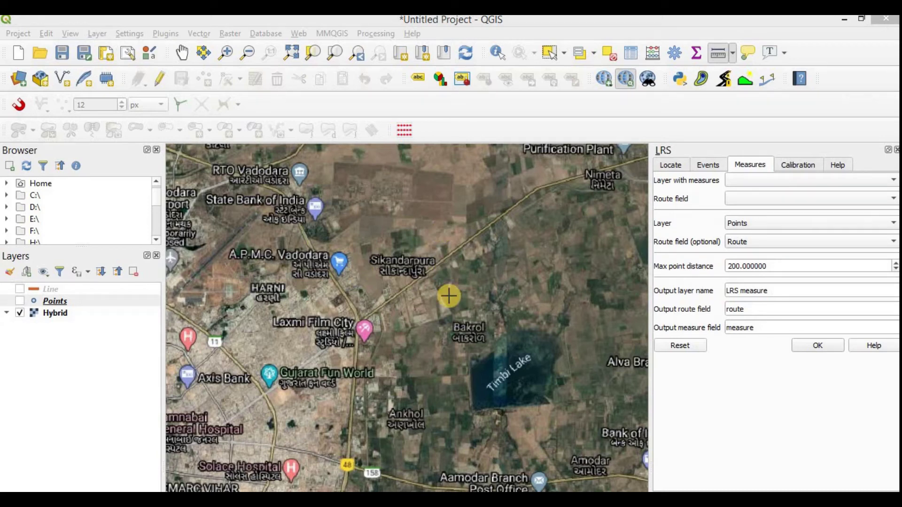
Display the orange Line route layer over the satellite basemap
left_click(345, 21)
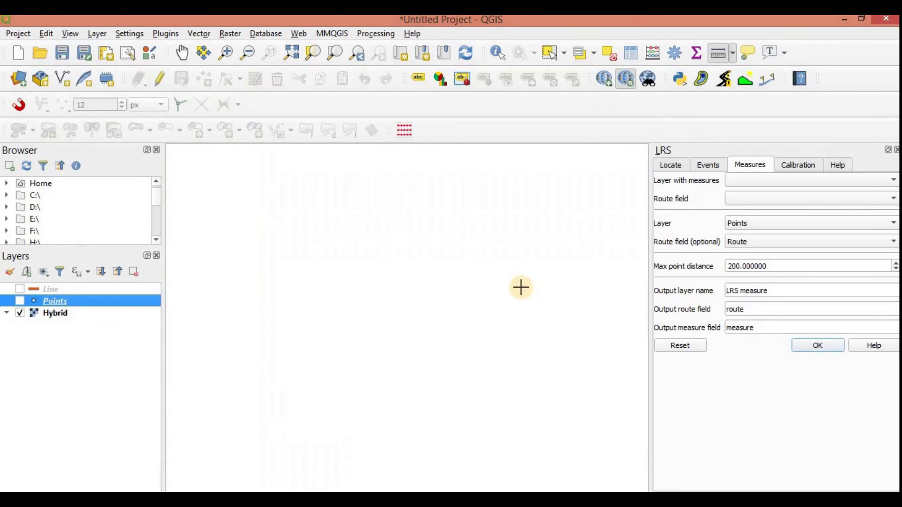
scroll(581, 241, "up", 1)
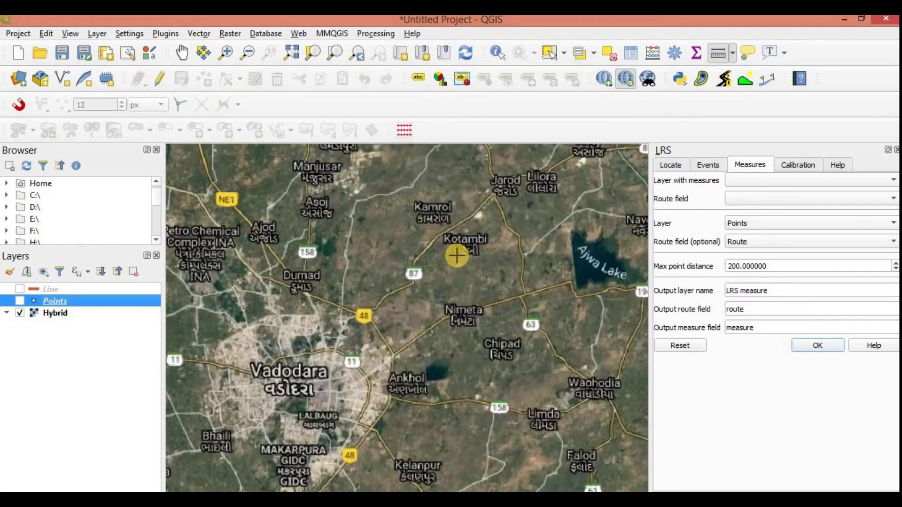
left_click(20, 289)
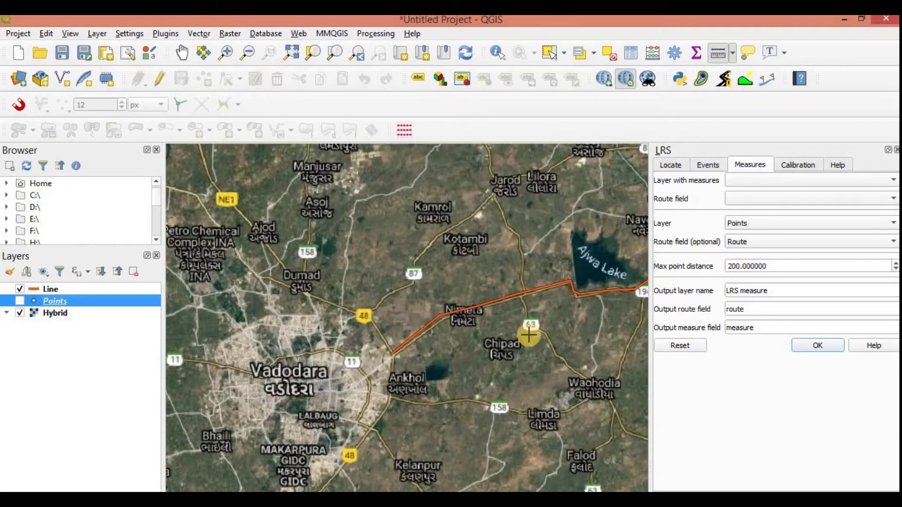
scroll(529, 336, "down", 2)
scroll(611, 294, "up", 2)
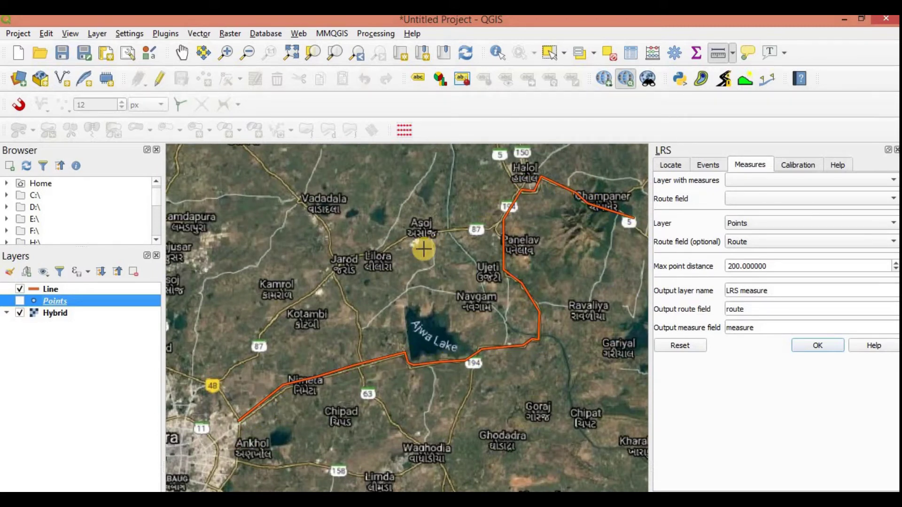
Show the white Points layer and zoom in and out to inspect the route
left_click(20, 302)
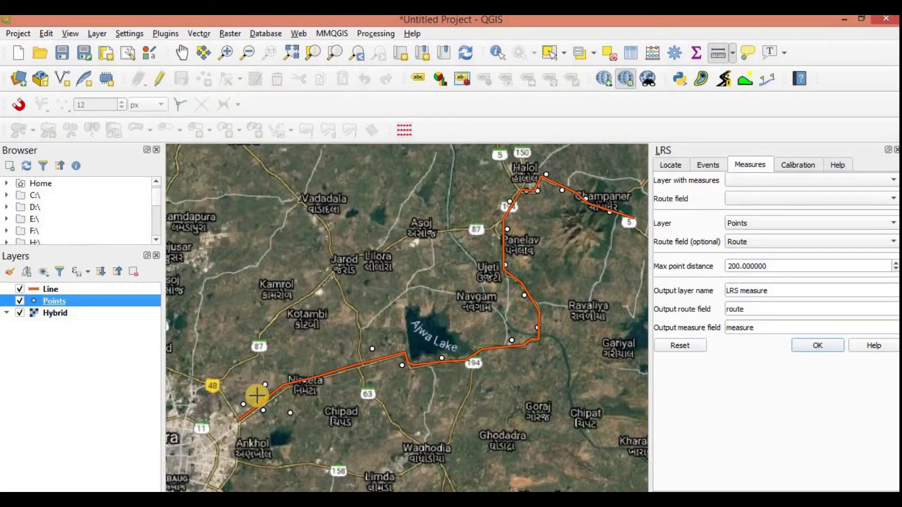
scroll(258, 395, "up", 1)
scroll(257, 395, "up", 1)
scroll(257, 395, "down", 1)
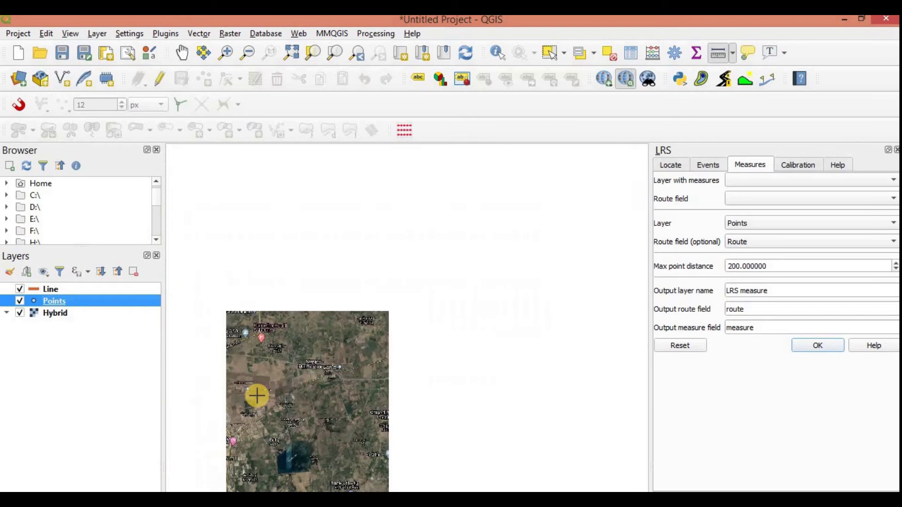
scroll(257, 396, "down", 1)
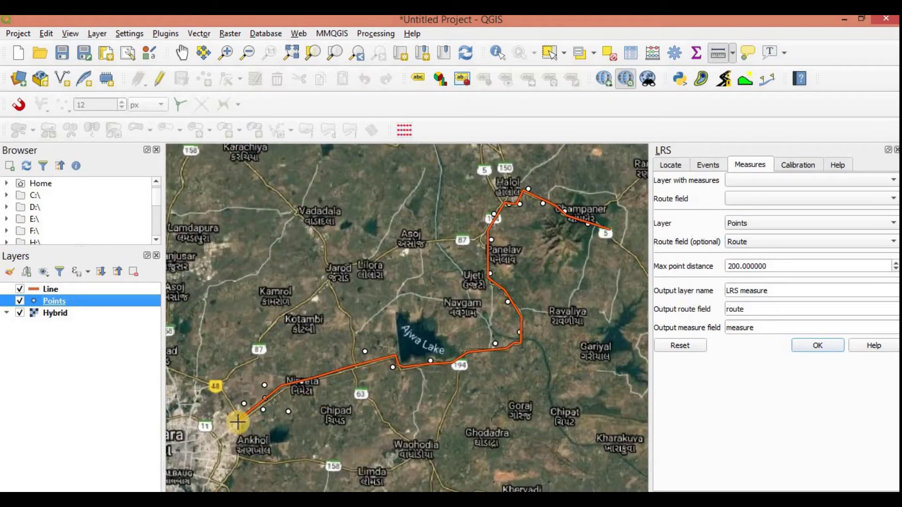
scroll(238, 421, "up", 1)
scroll(227, 397, "up", 1)
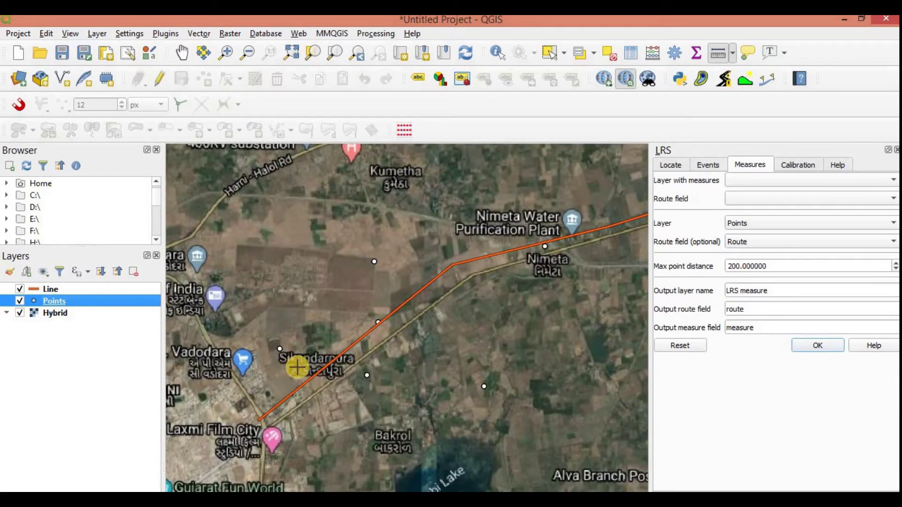
scroll(373, 343, "down", 3)
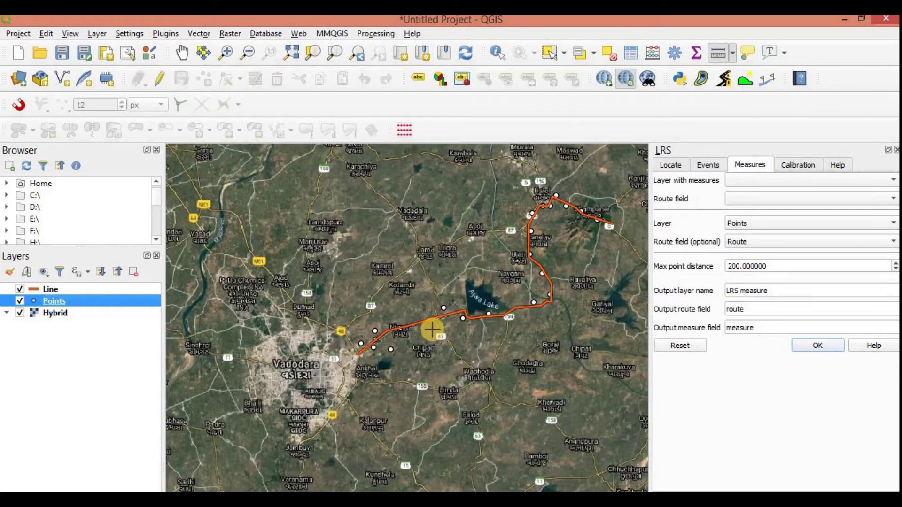
Switch off the Hybrid basemap, leaving Line and Points on a plain background
left_click(19, 312)
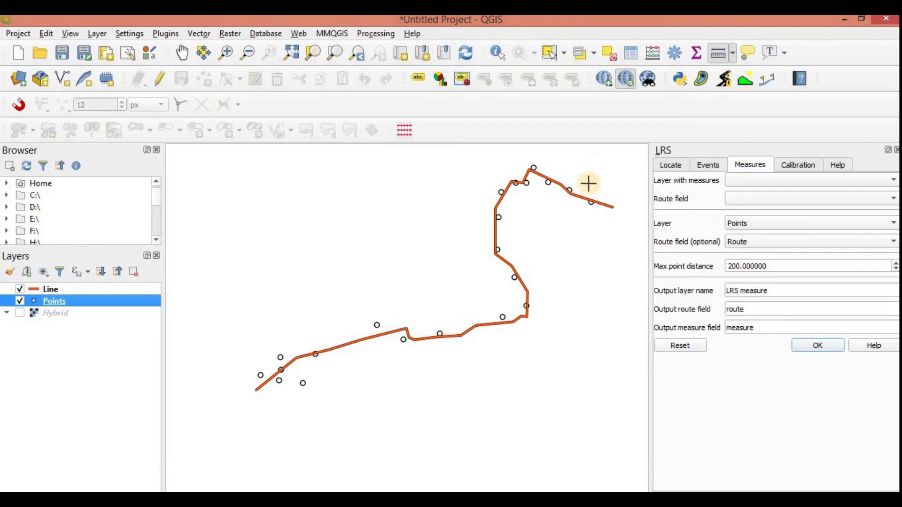
scroll(560, 161, "up", 1)
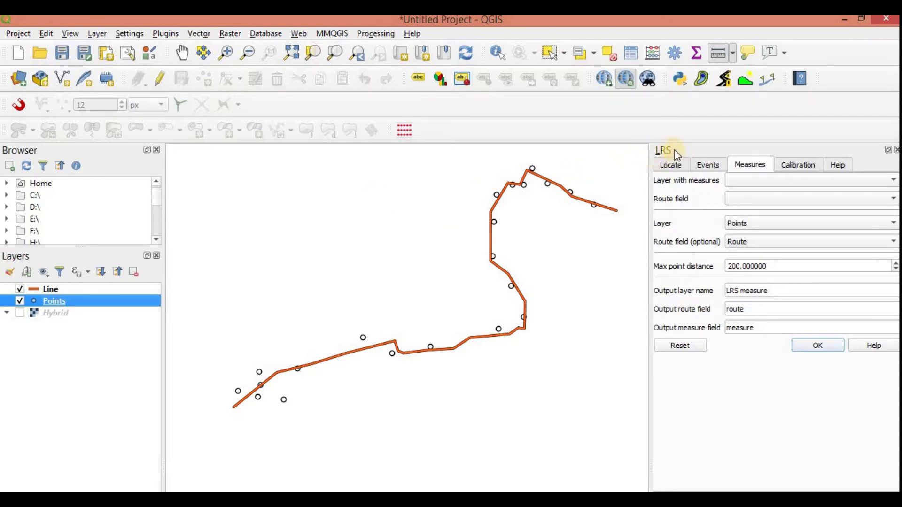
left_click(159, 33)
left_click(174, 49)
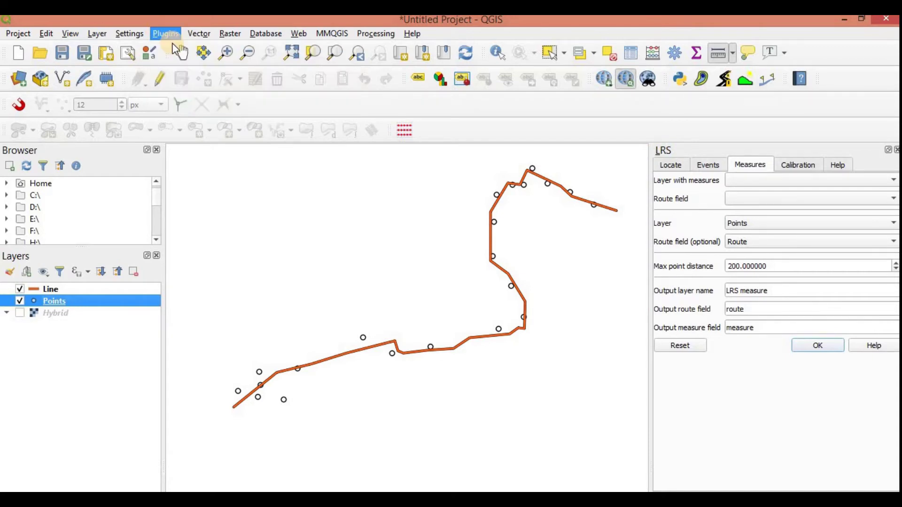
double_click(168, 107)
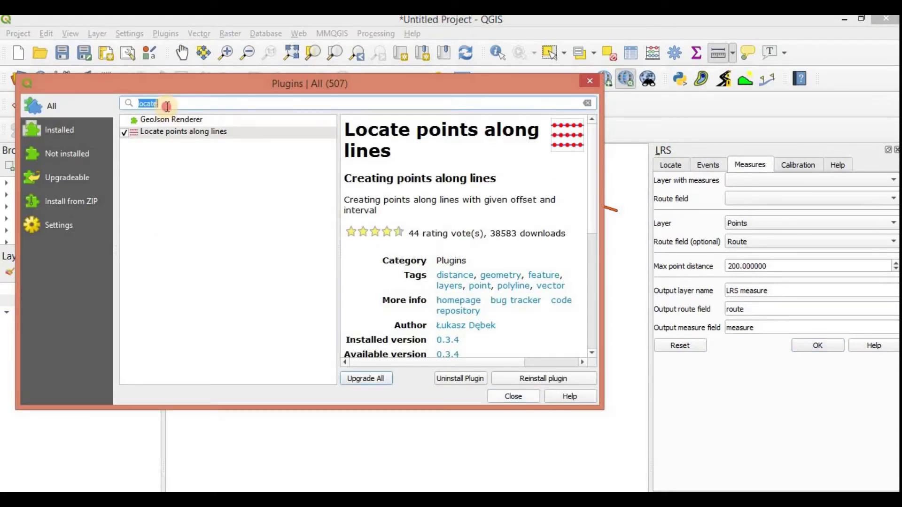
type("lrs")
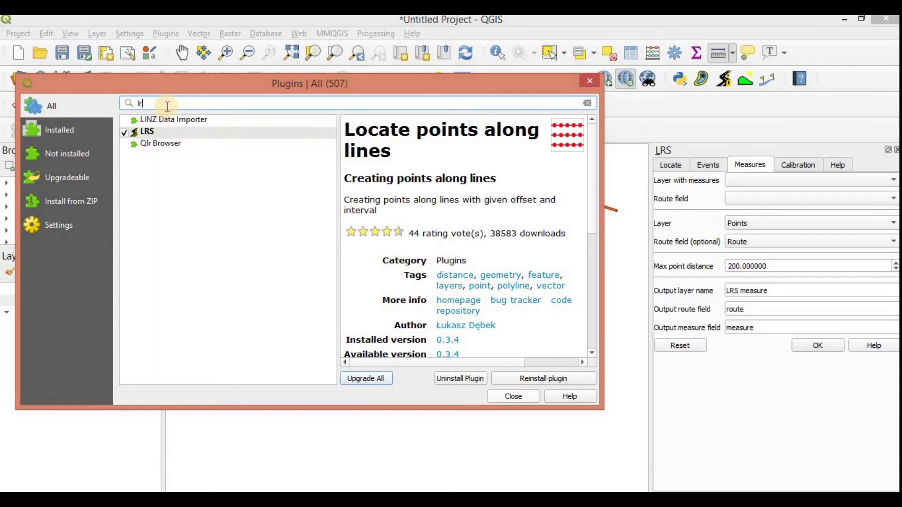
left_click(170, 117)
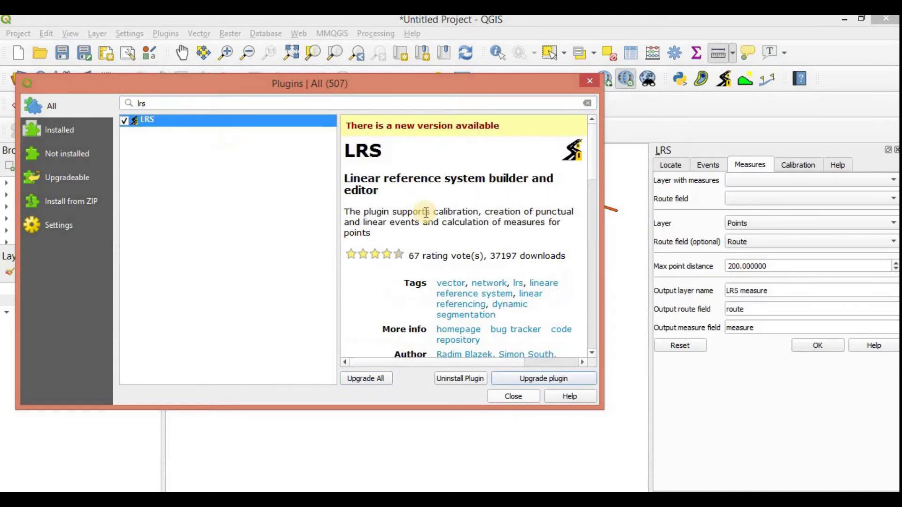
left_click(589, 81)
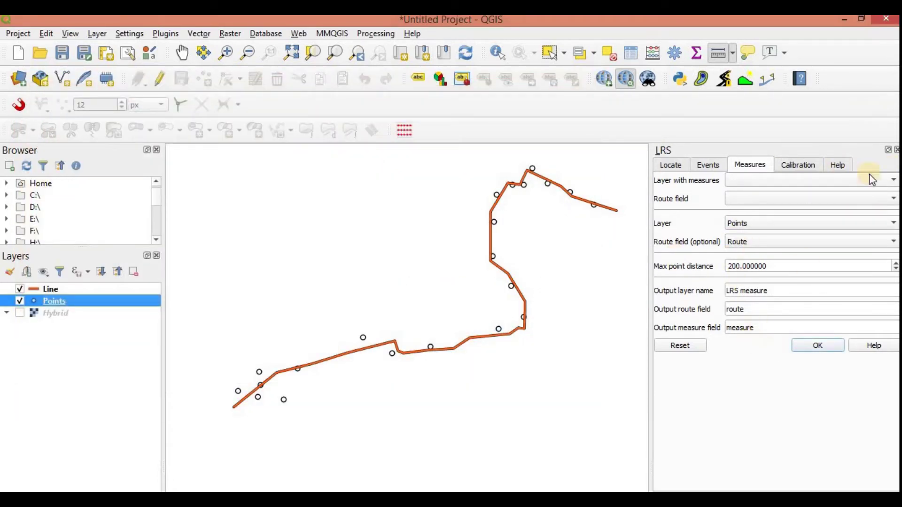
left_click(895, 150)
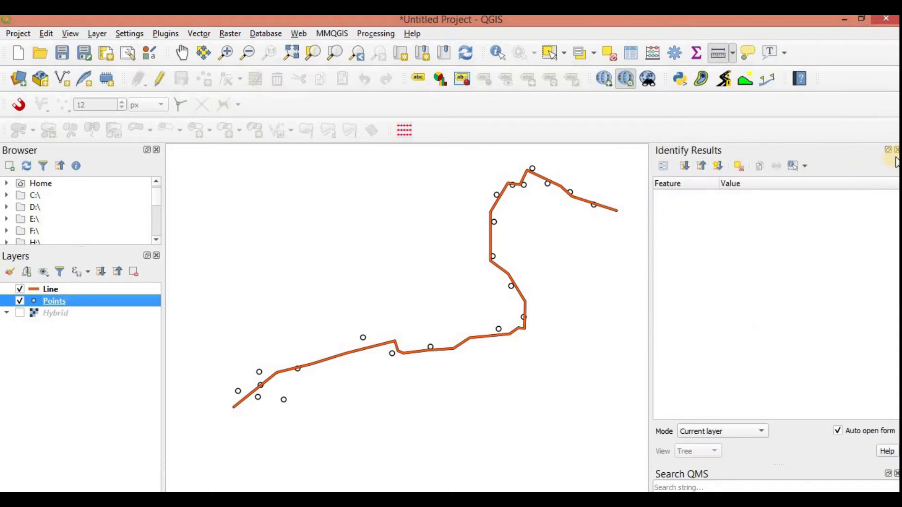
left_click(199, 34)
mouse_move(292, 63)
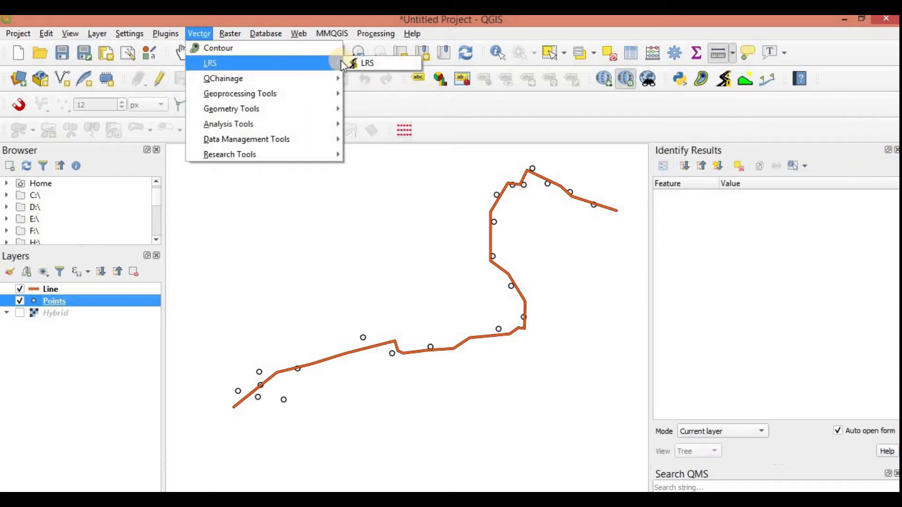
left_click(356, 63)
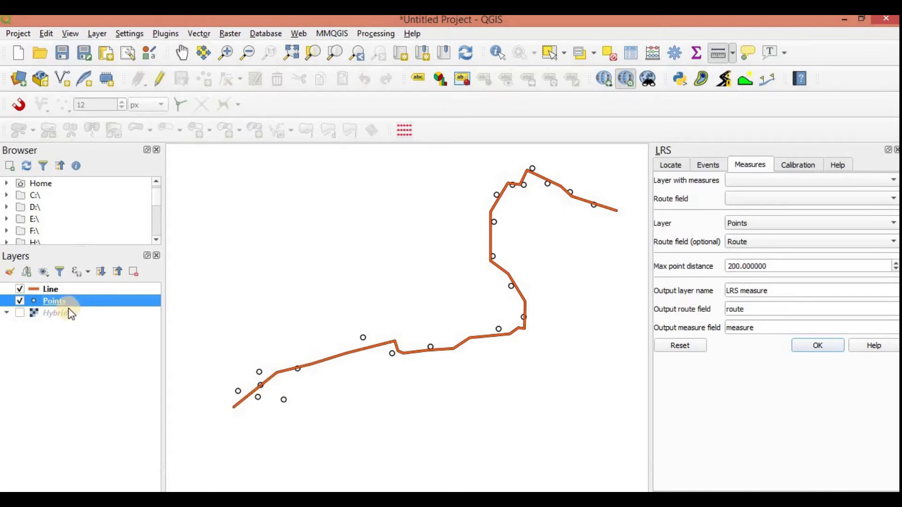
left_click(45, 289)
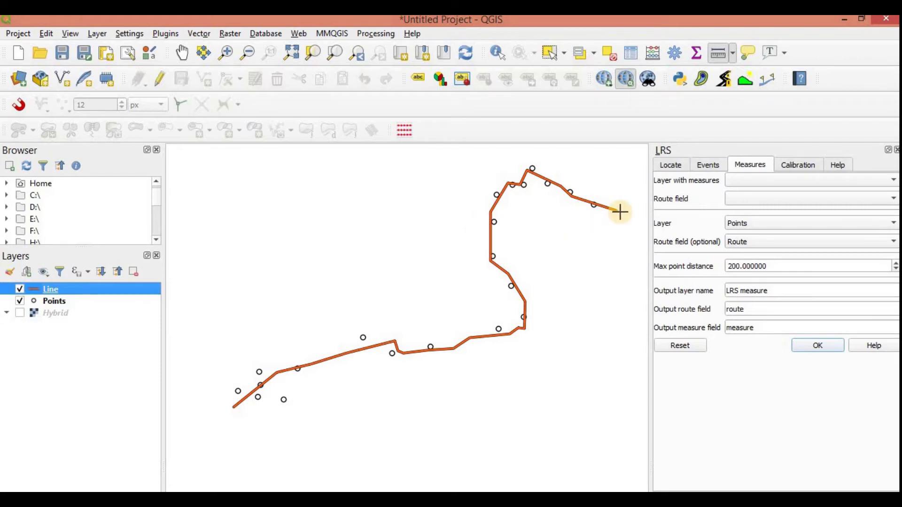
scroll(225, 423, "up", 2)
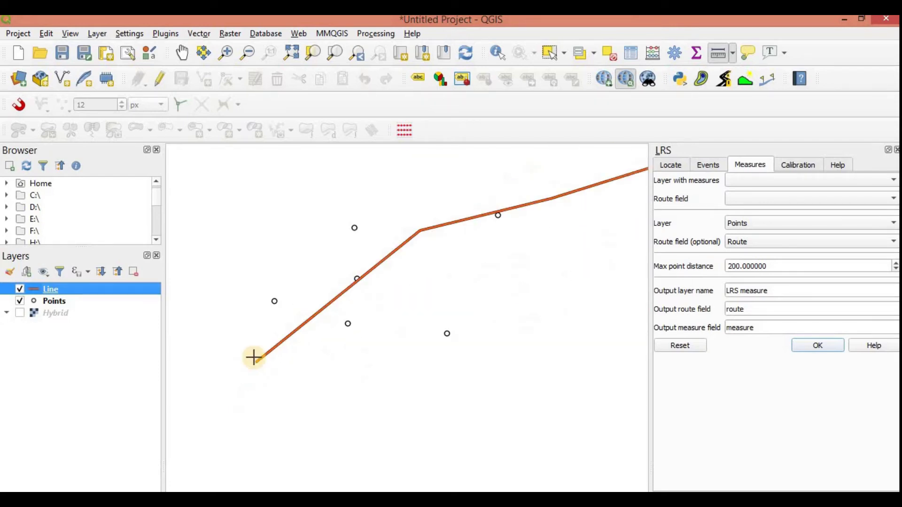
scroll(253, 357, "up", 1)
scroll(254, 359, "down", 2)
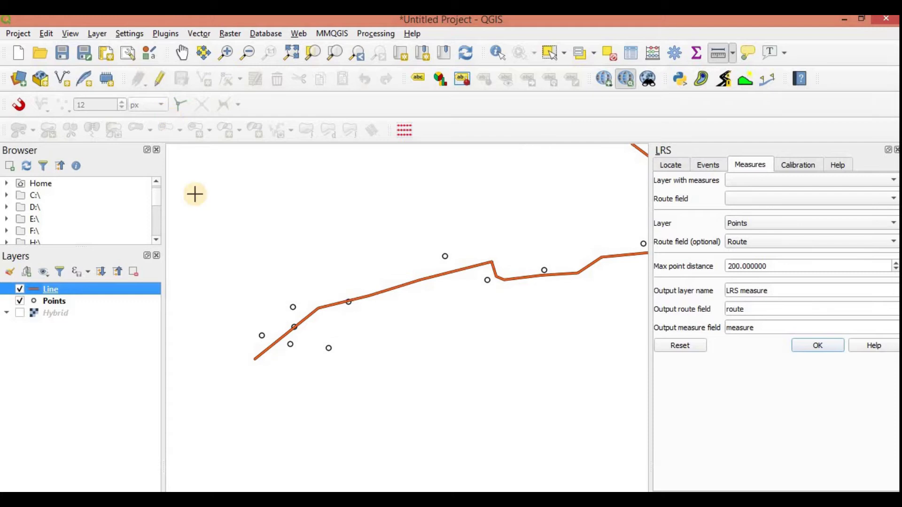
left_click(222, 316)
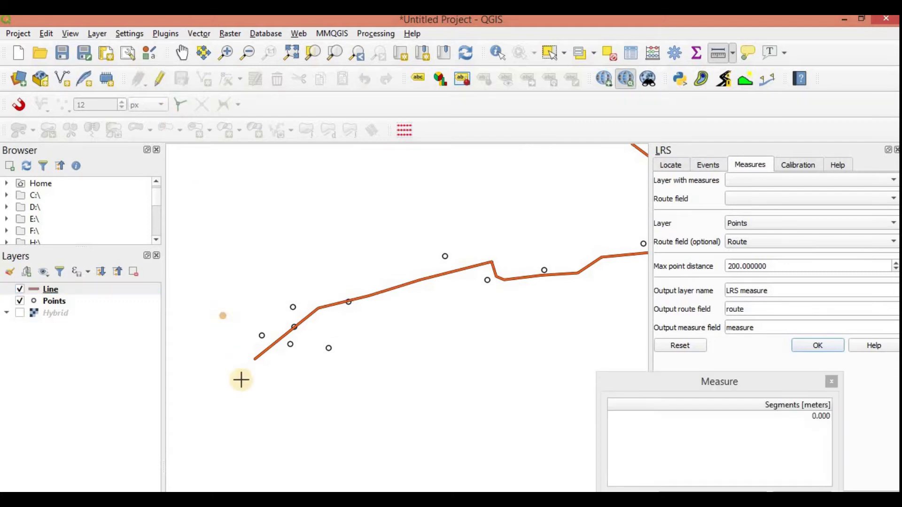
left_click(831, 381)
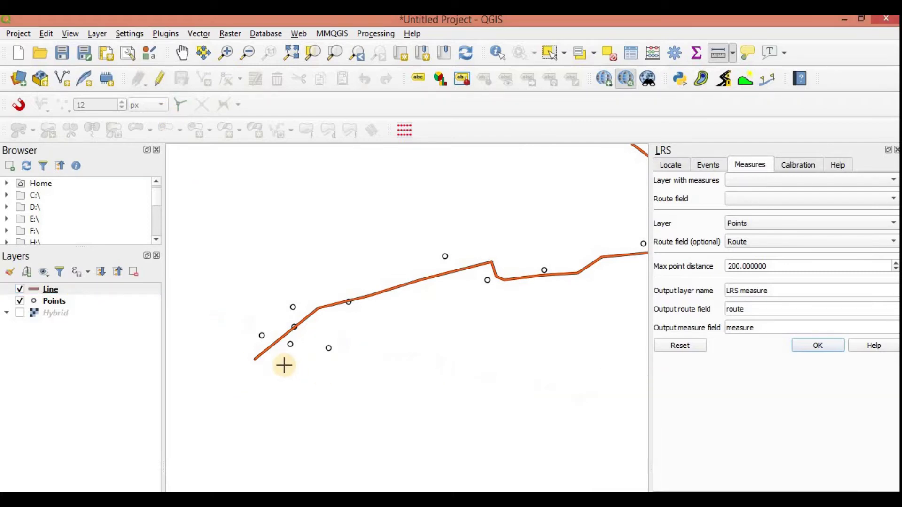
scroll(284, 366, "up", 1)
scroll(374, 377, "down", 3)
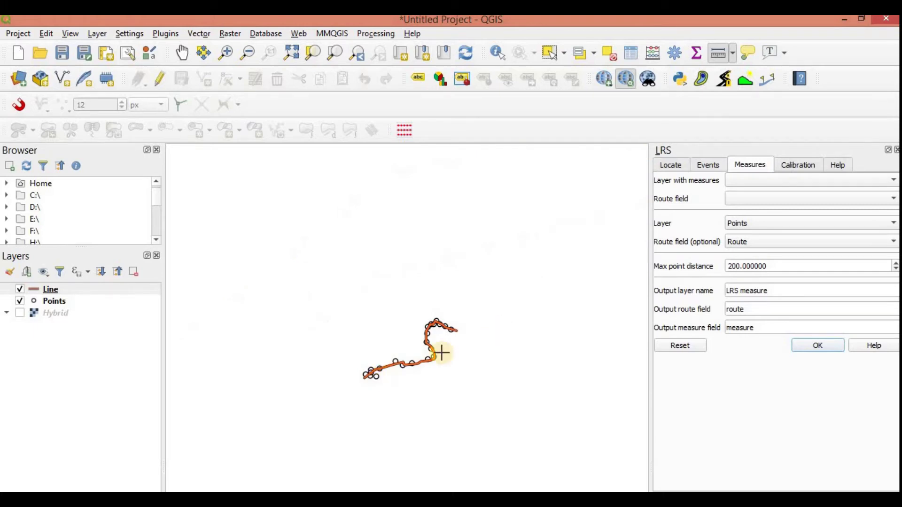
scroll(403, 373, "up", 2)
scroll(408, 316, "up", 1)
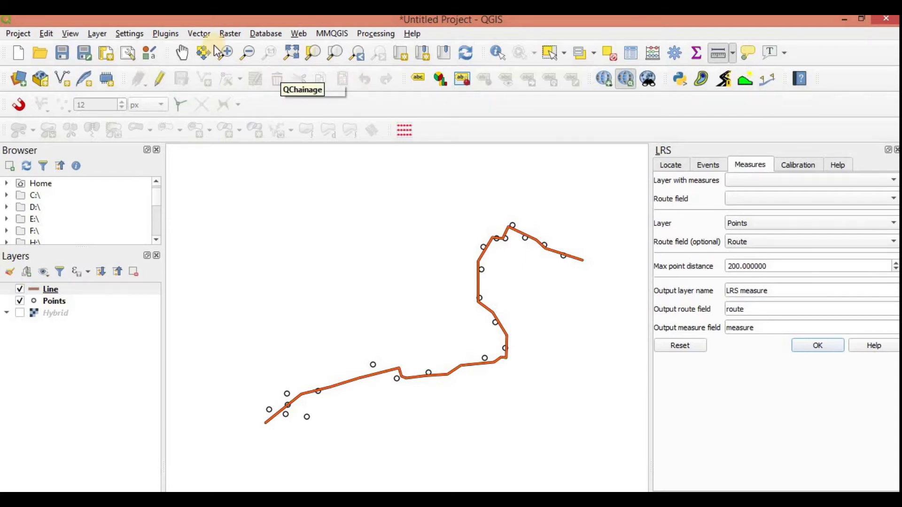
Run QChainage with 'Only first and last point' and chainage interval 0 to create chain_Line
left_click(165, 33)
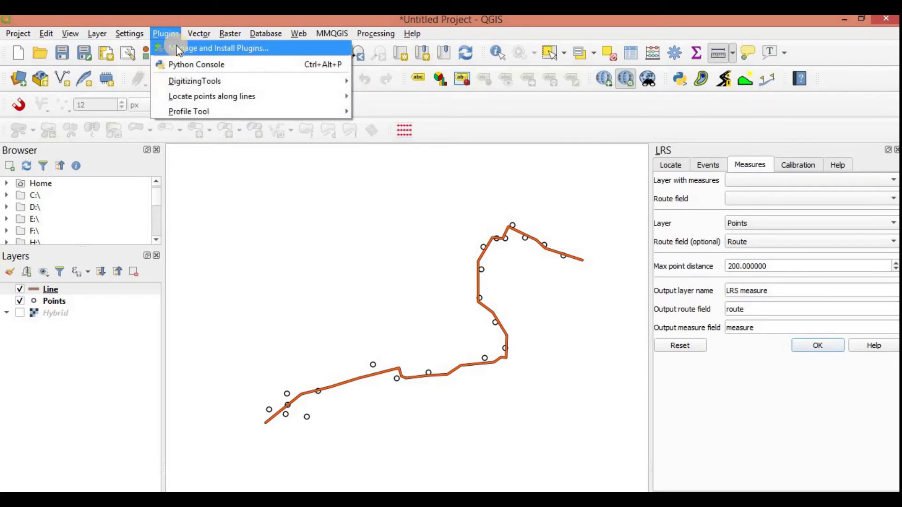
left_click(710, 114)
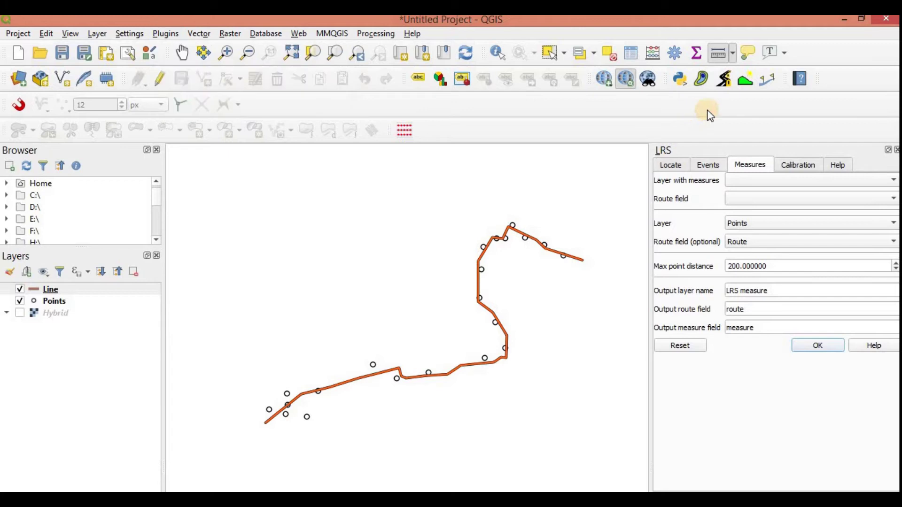
left_click(770, 79)
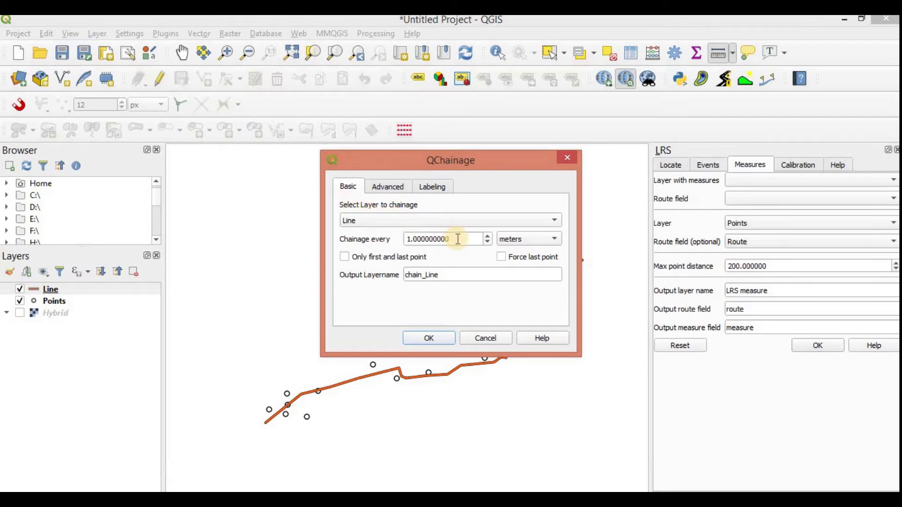
left_click(346, 257)
left_click_drag(459, 239, 425, 240)
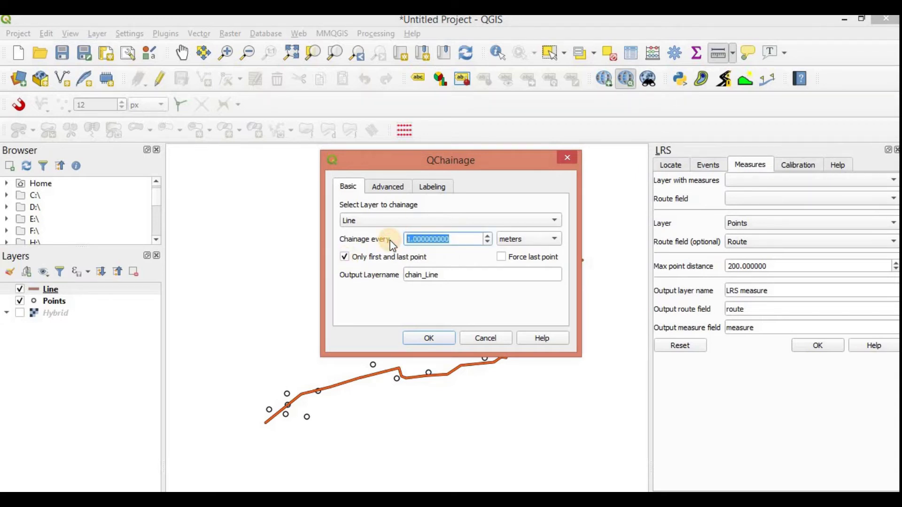
type("0")
left_click(444, 257)
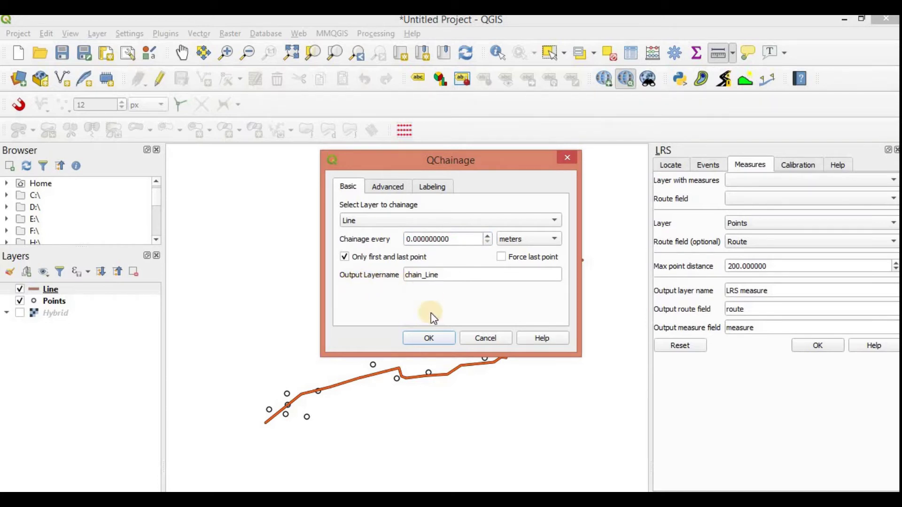
left_click(431, 339)
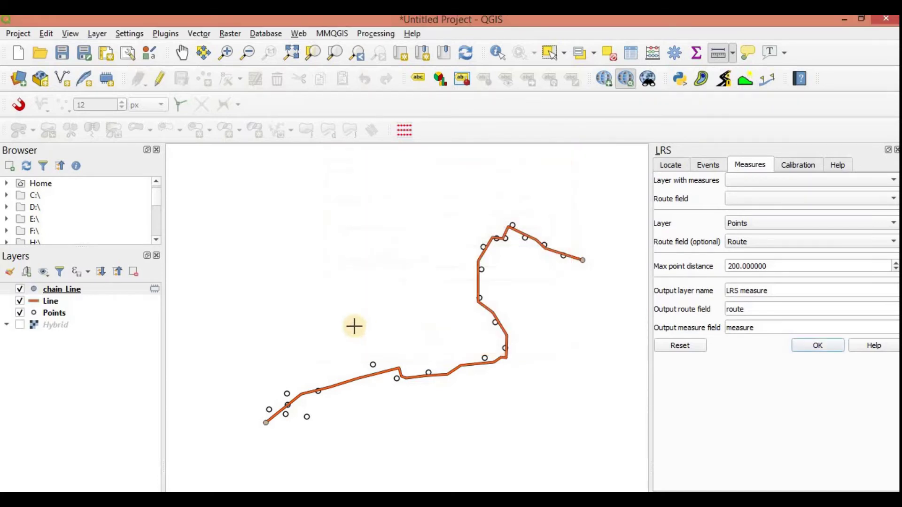
Give chain_Line the 'dot white' marker symbol at size 4
scroll(252, 440, "up", 1)
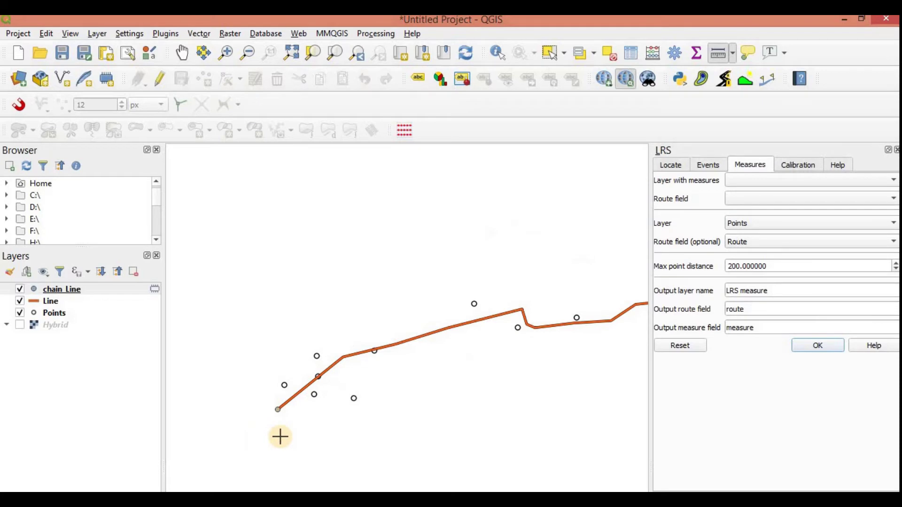
scroll(280, 436, "up", 1)
scroll(269, 386, "up", 1)
scroll(274, 390, "up", 1)
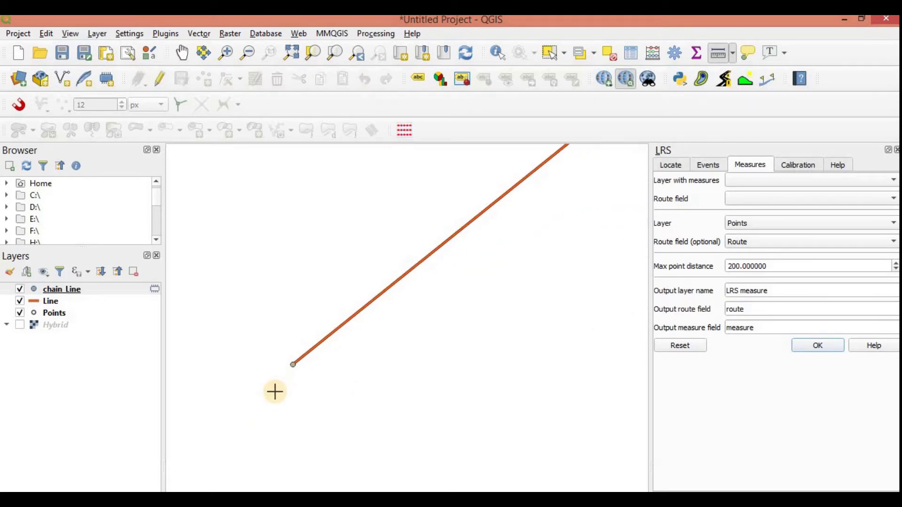
double_click(36, 288)
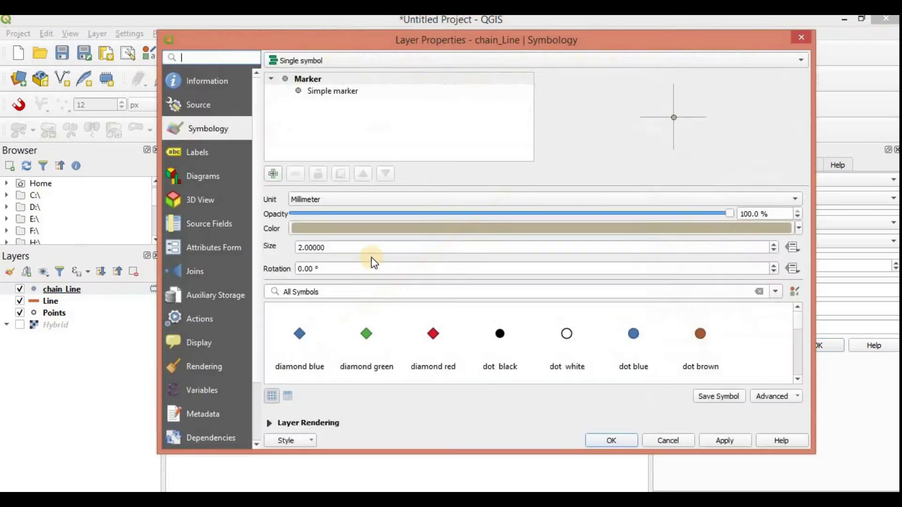
left_click(561, 344)
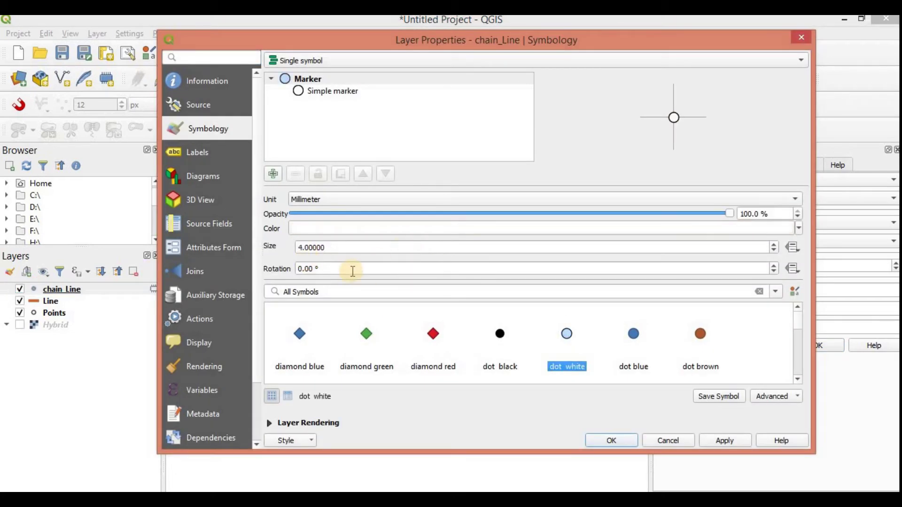
left_click(709, 442)
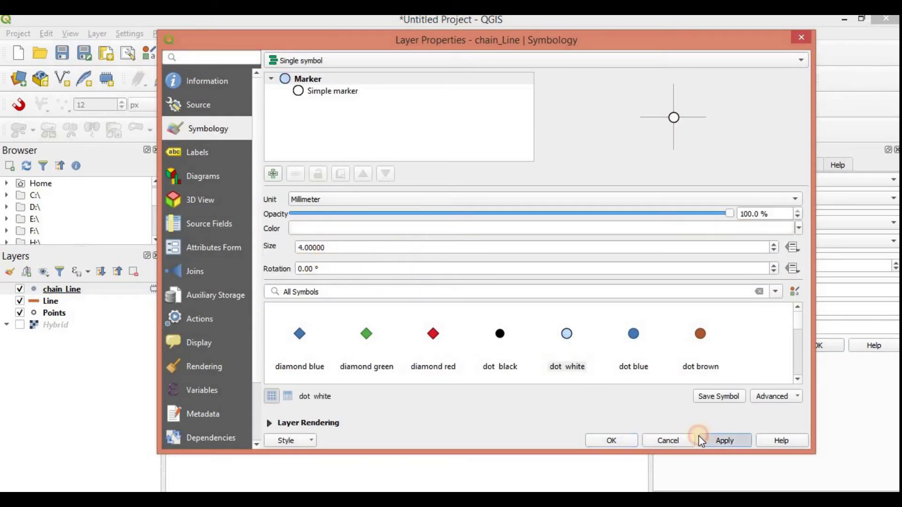
left_click(610, 441)
scroll(470, 350, "down", 2)
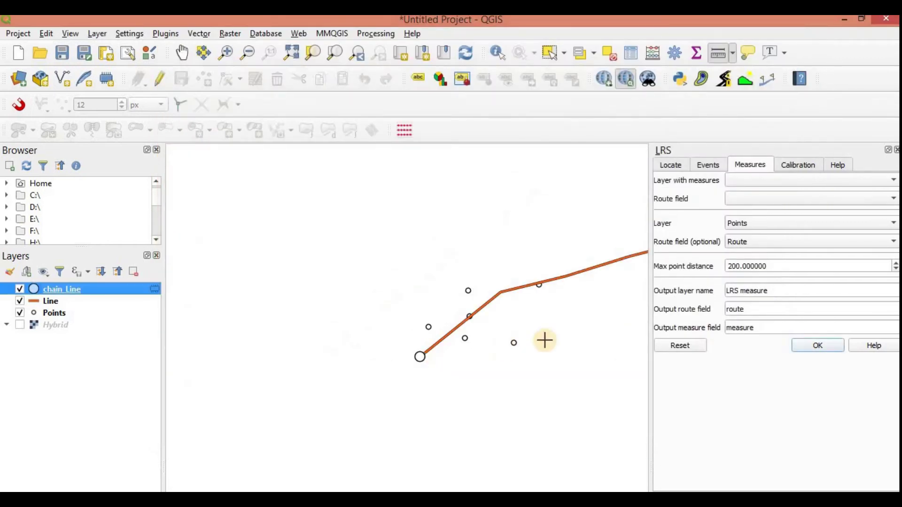
scroll(540, 340, "down", 5)
scroll(588, 324, "up", 3)
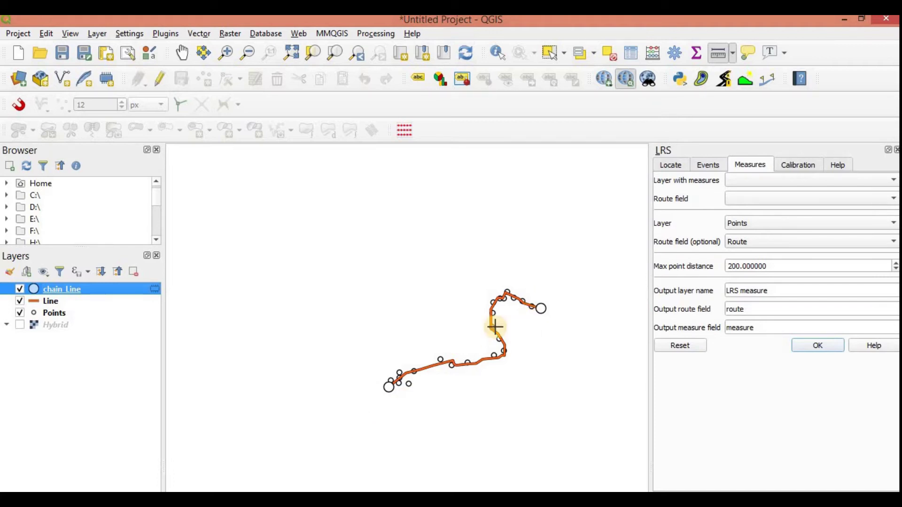
Open the chain_Line attribute table full screen and turn on editing
right_click(89, 289)
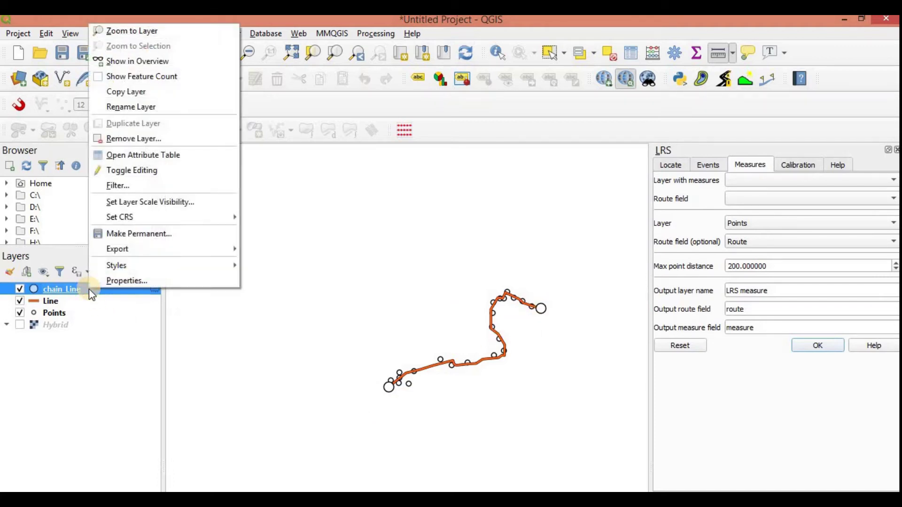
left_click(156, 165)
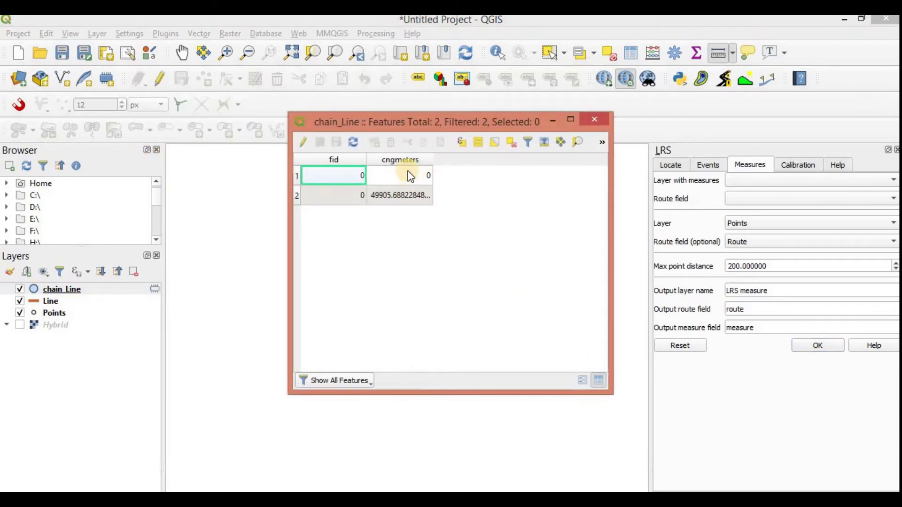
left_click(573, 120)
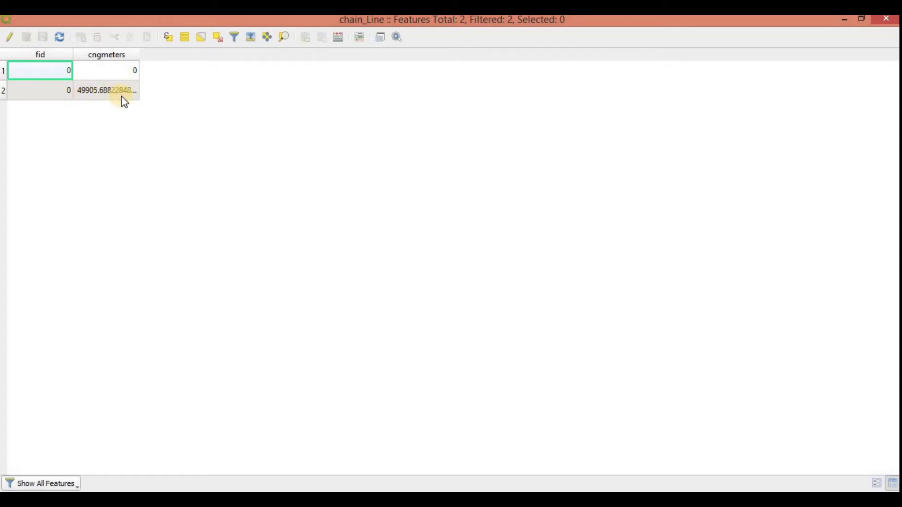
left_click(8, 37)
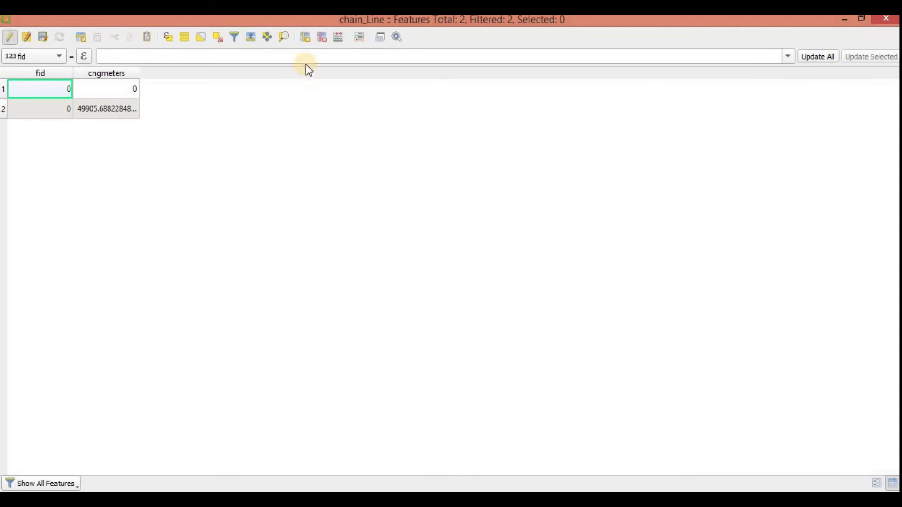
Add a Text field named Route with length 20
left_click(305, 38)
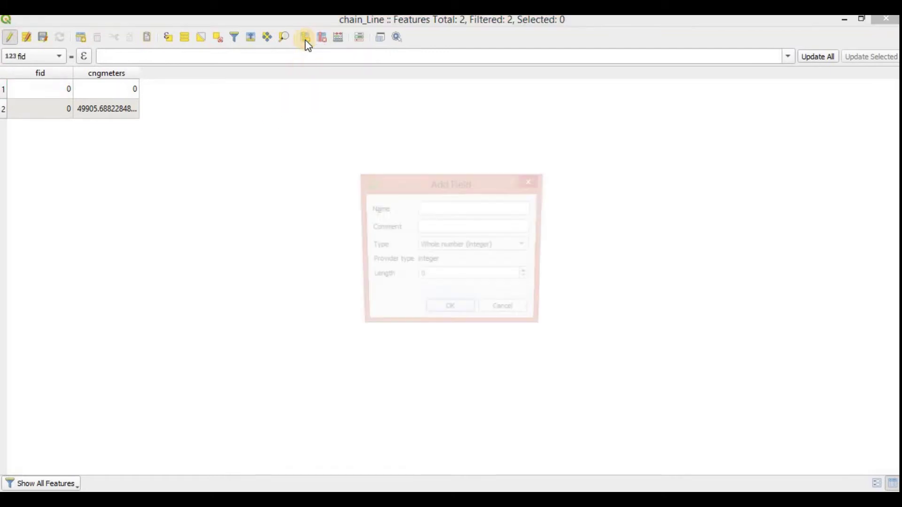
left_click(446, 212)
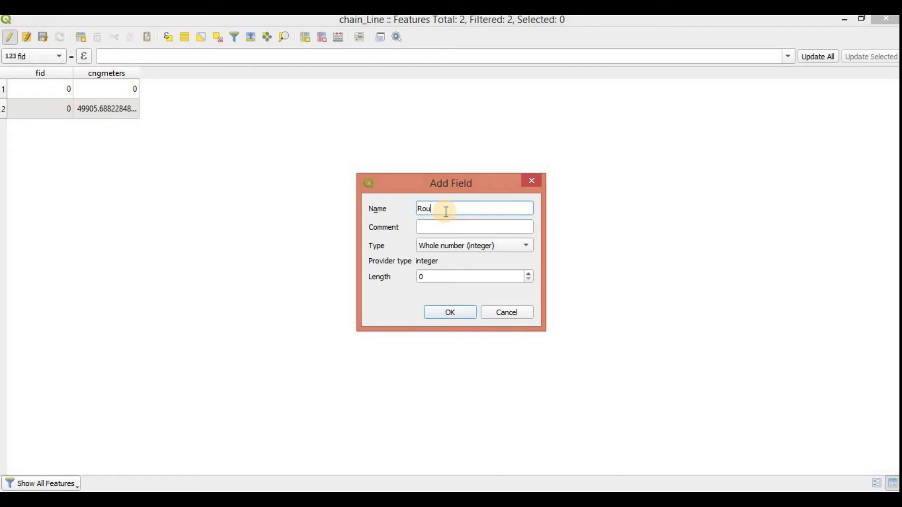
left_click(456, 246)
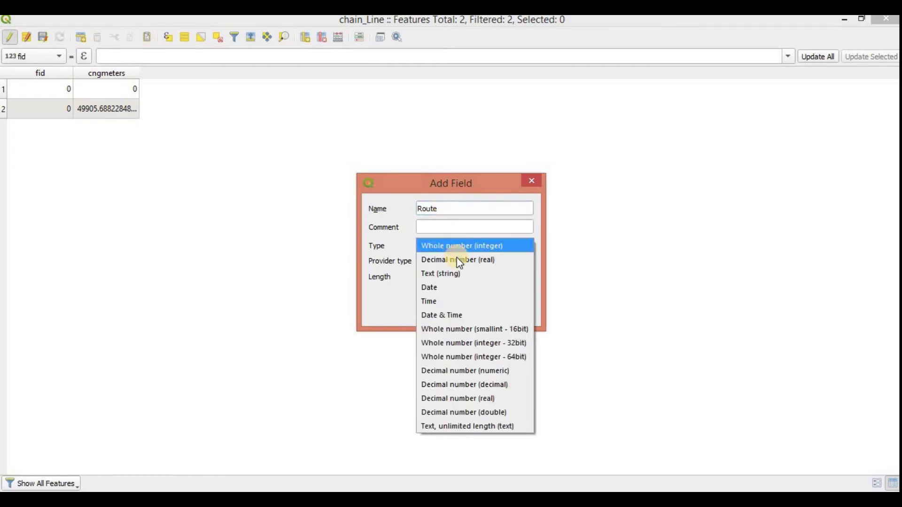
left_click(458, 274)
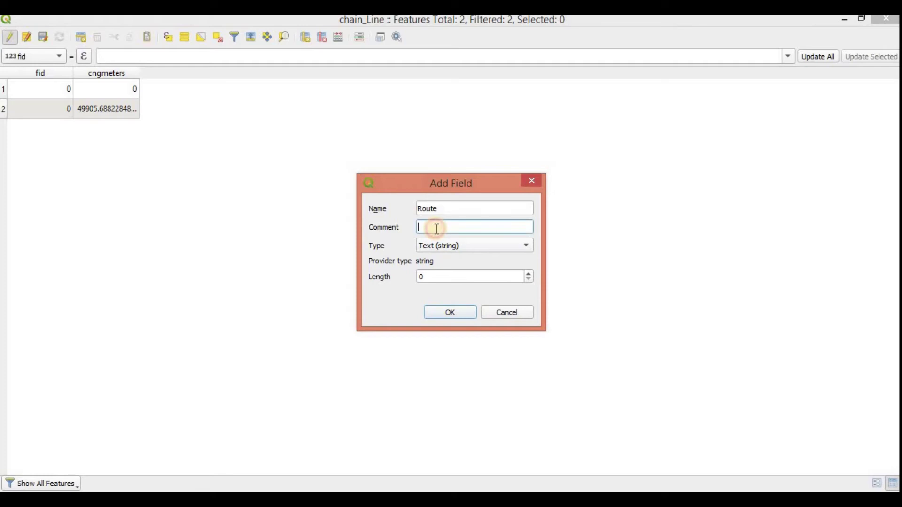
left_click_drag(431, 278, 410, 282)
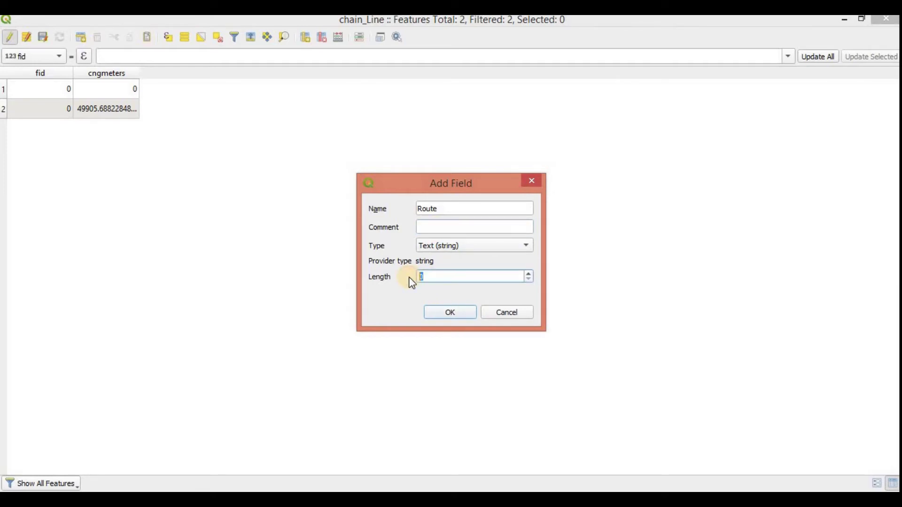
type("20")
left_click(451, 313)
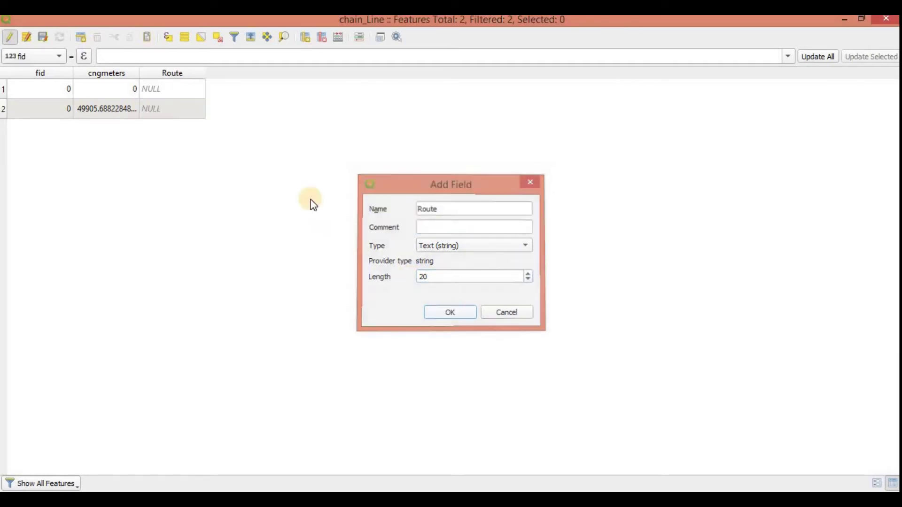
Enter RouteA as the Route of both rows, save the edits and stop editing
double_click(194, 87)
type("Ro")
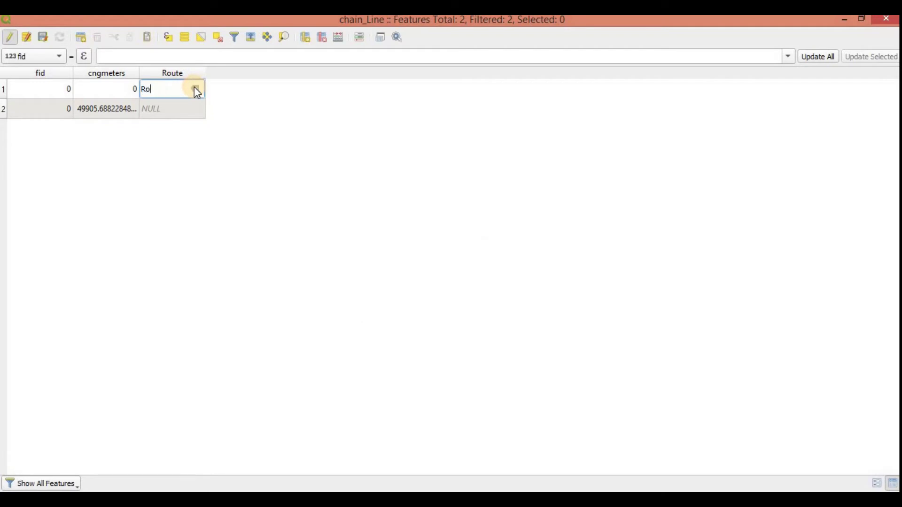
type("uteA")
double_click(175, 107)
type("Ro")
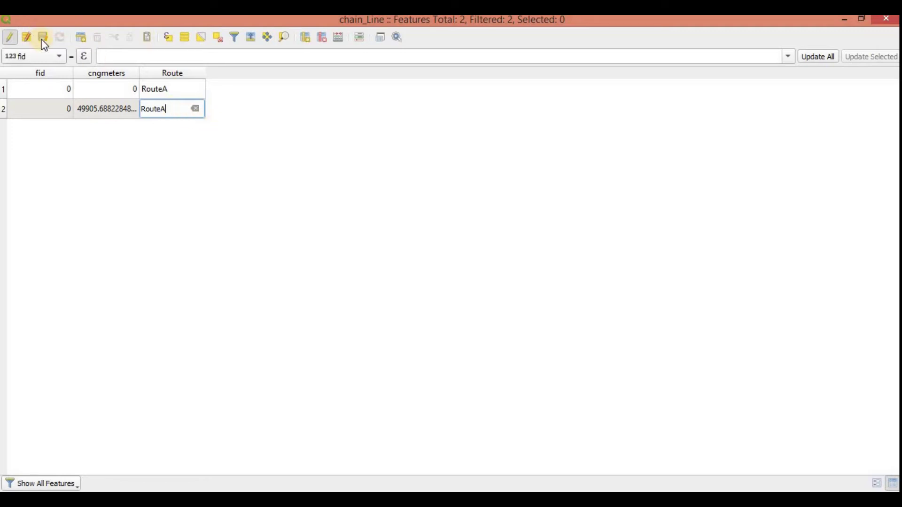
left_click(44, 37)
double_click(178, 104)
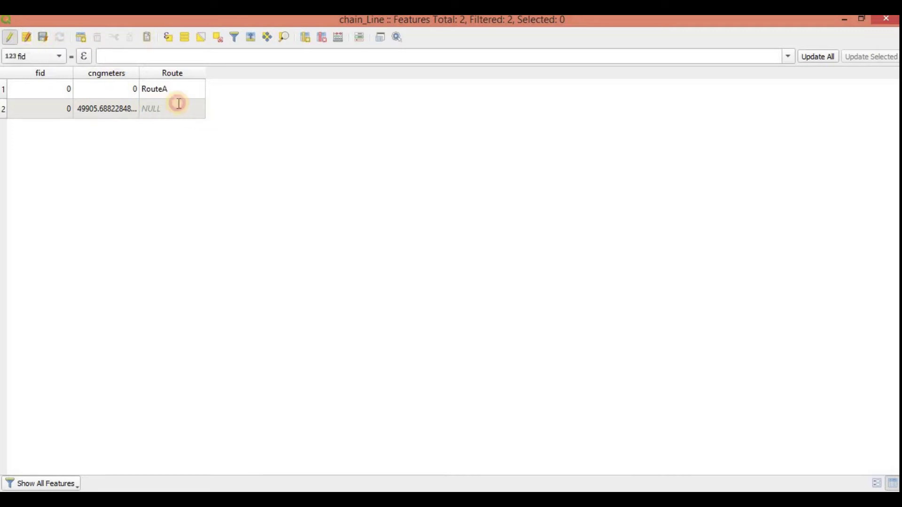
type("Route")
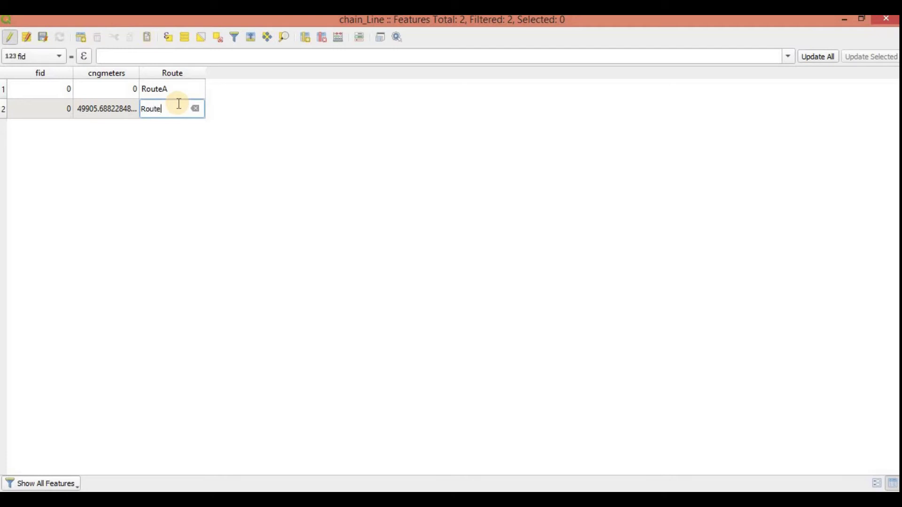
type("A")
double_click(175, 86)
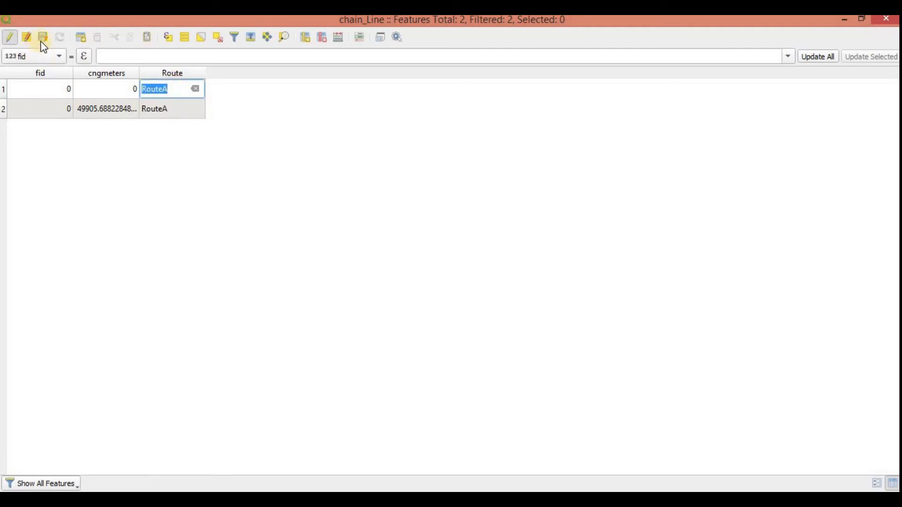
left_click(43, 38)
left_click(10, 37)
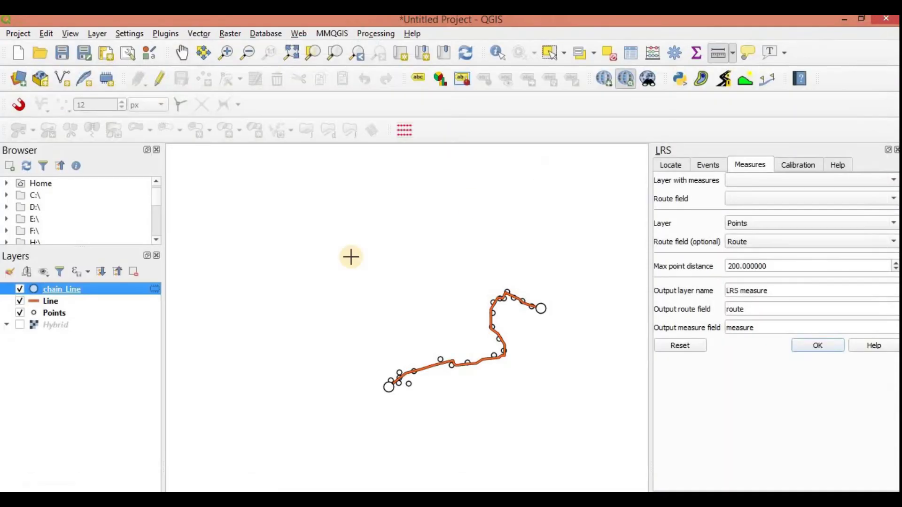
left_click(886, 18)
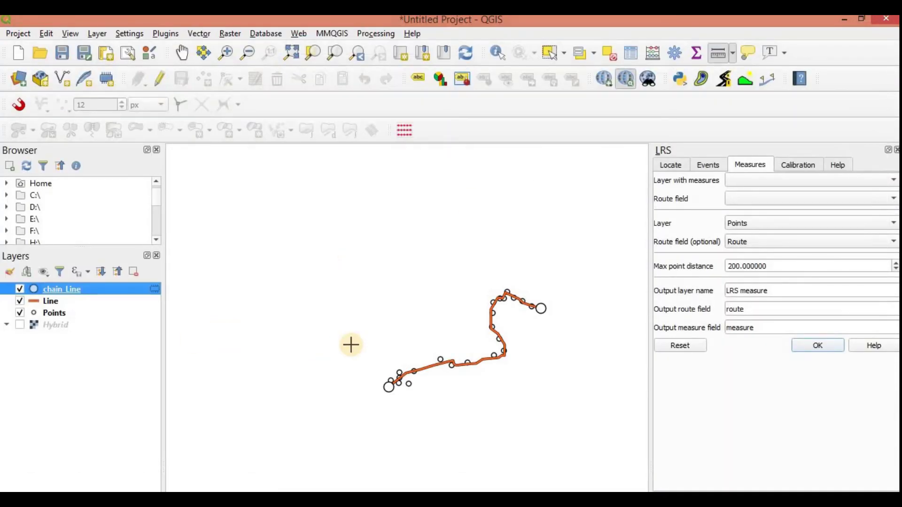
left_click(69, 302)
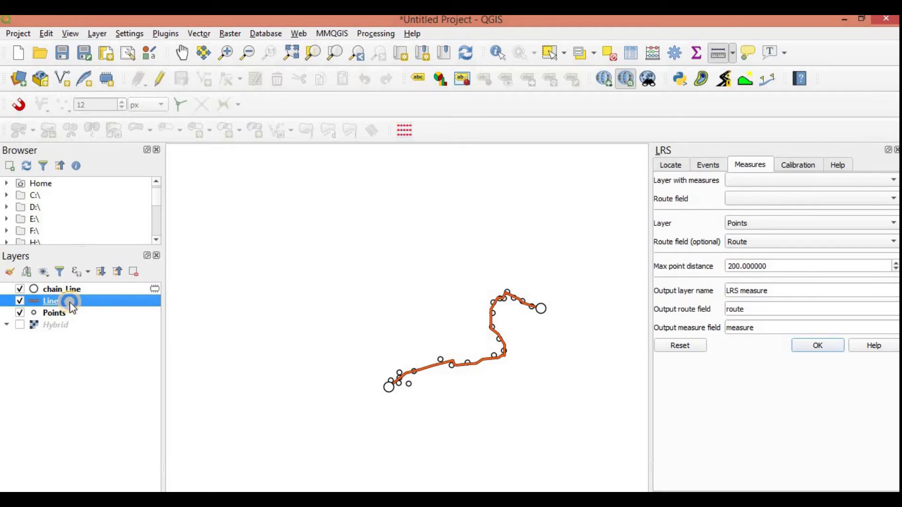
right_click(71, 305)
left_click(124, 182)
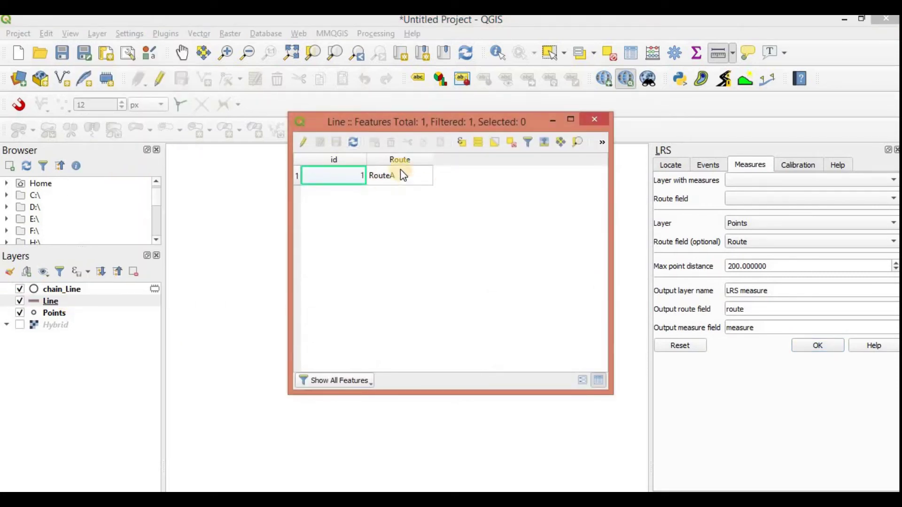
left_click(594, 119)
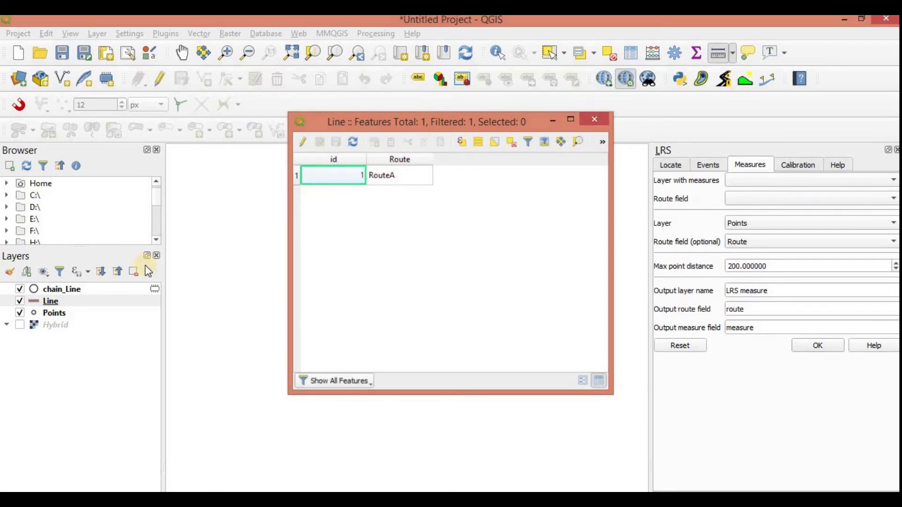
left_click(77, 312)
right_click(77, 312)
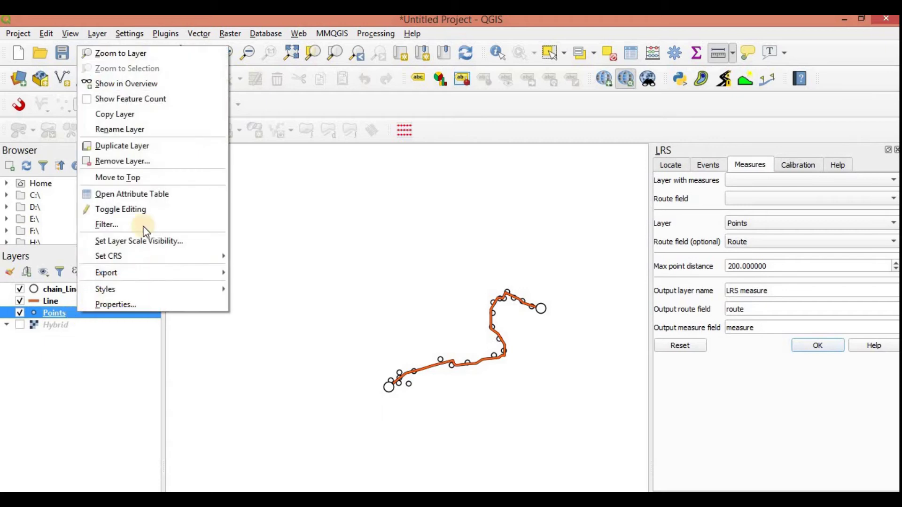
left_click(136, 193)
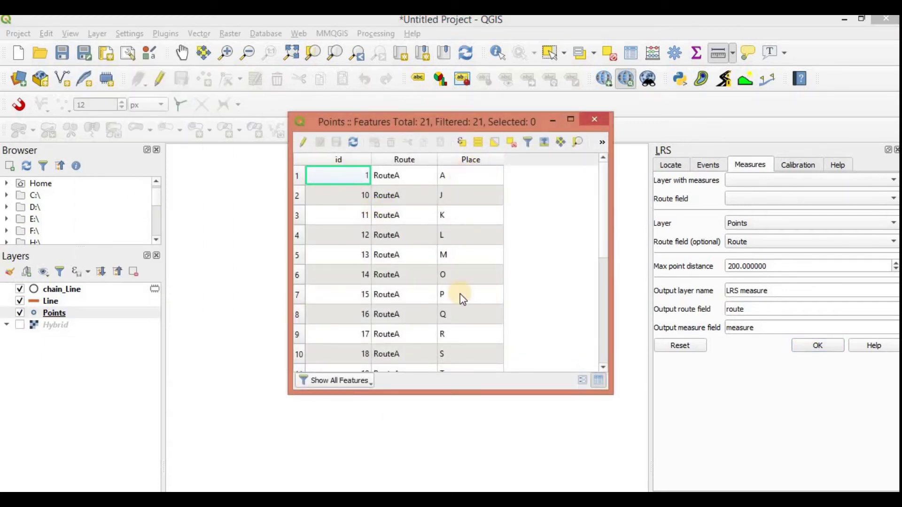
scroll(467, 271, "down", 2)
scroll(466, 272, "up", 2)
left_click(594, 119)
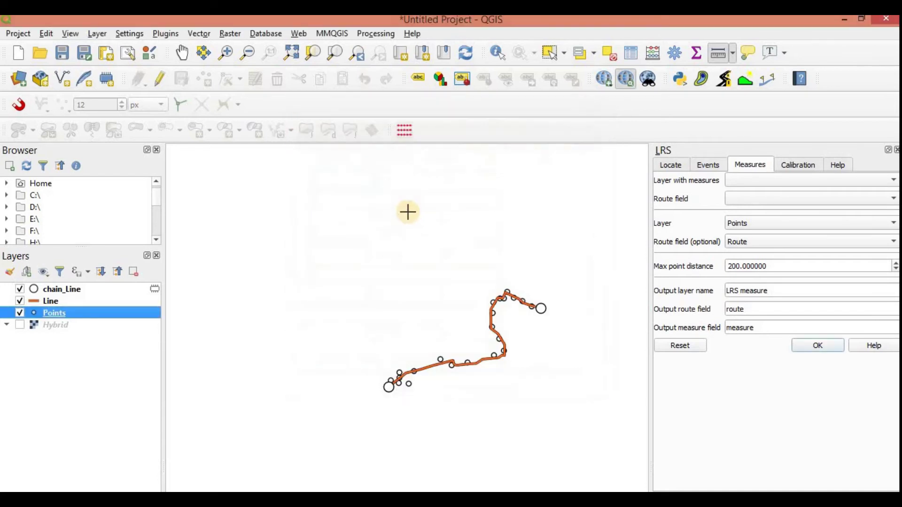
In LRS Calibration, set the lines layer to Line and the lines route field to Route
left_click(795, 165)
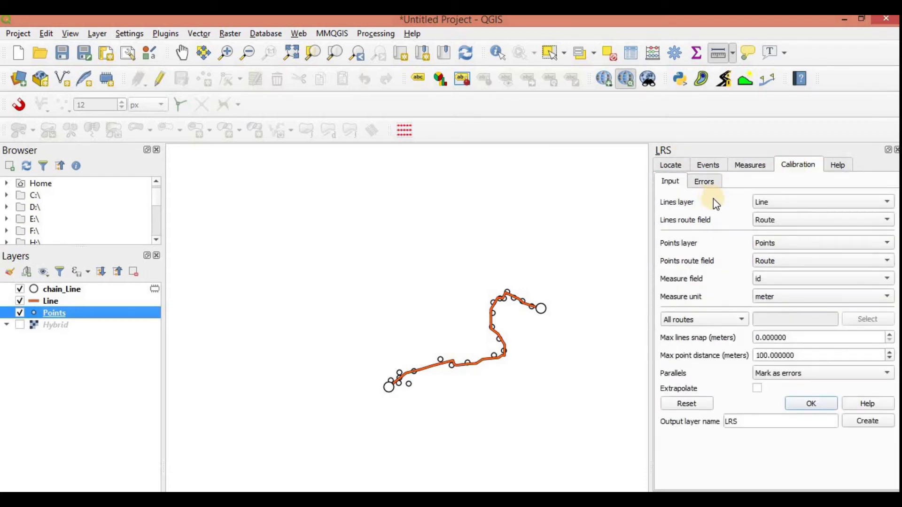
left_click(778, 206)
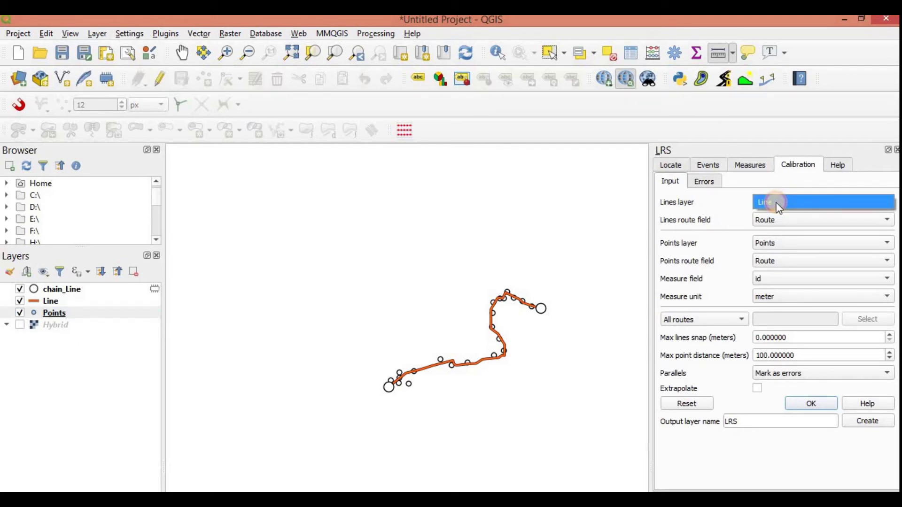
left_click(776, 203)
left_click(793, 222)
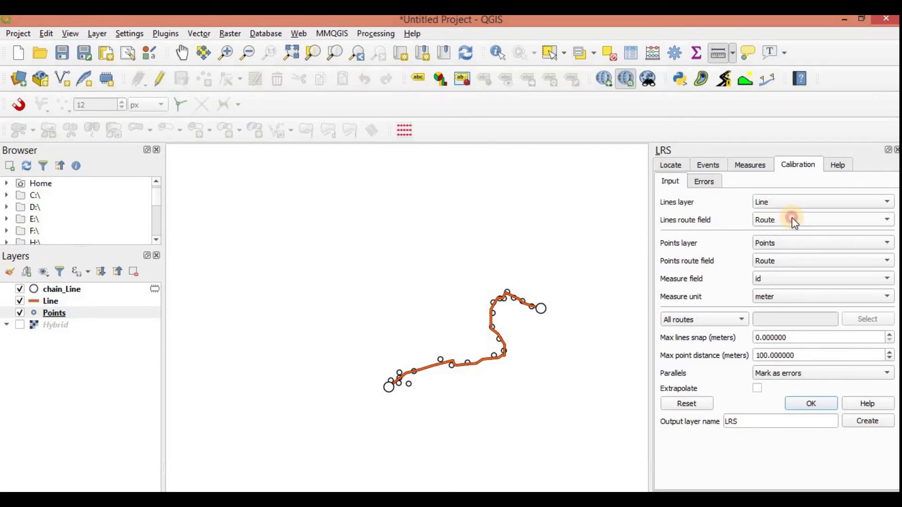
left_click(775, 221)
Inspect the Line and chain_Line attribute tables
left_click(61, 311)
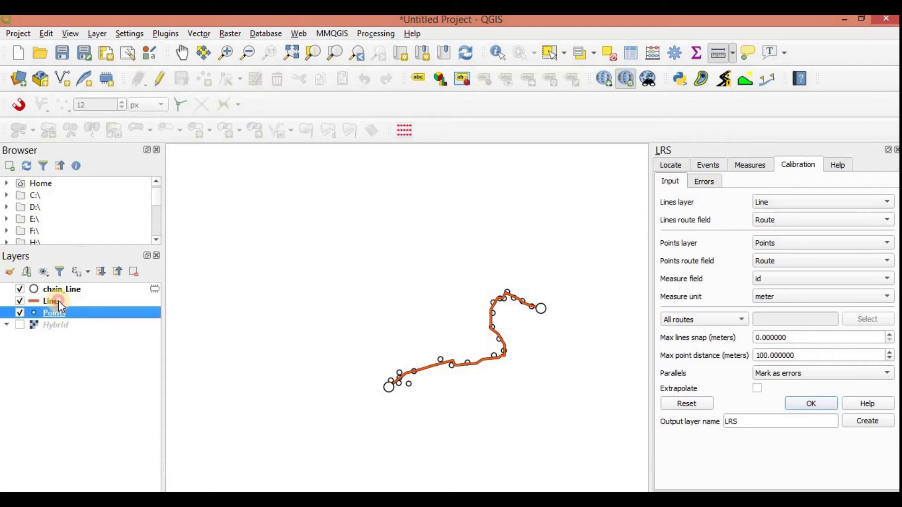
left_click(58, 301)
right_click(59, 301)
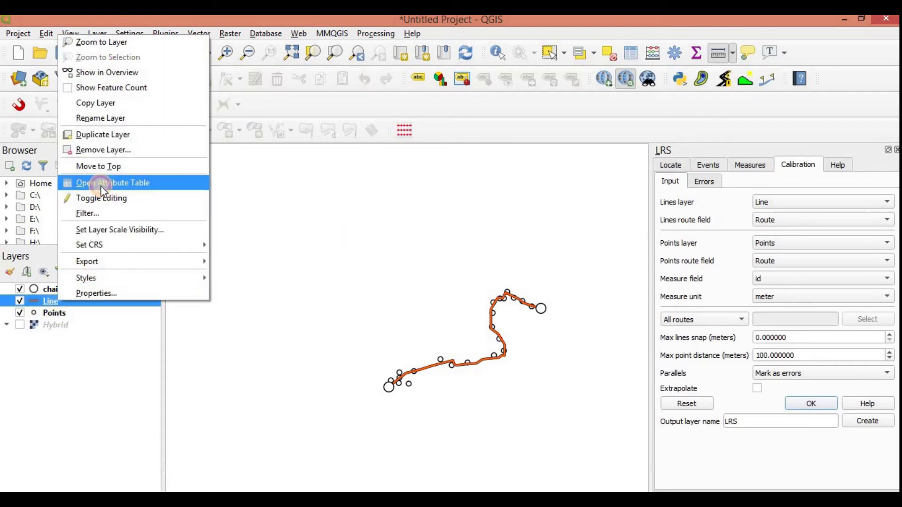
left_click(100, 184)
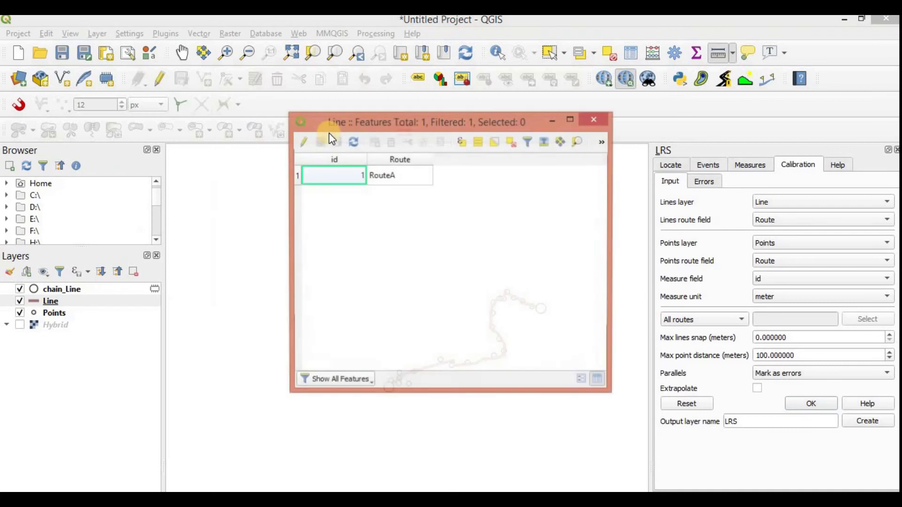
left_click(600, 121)
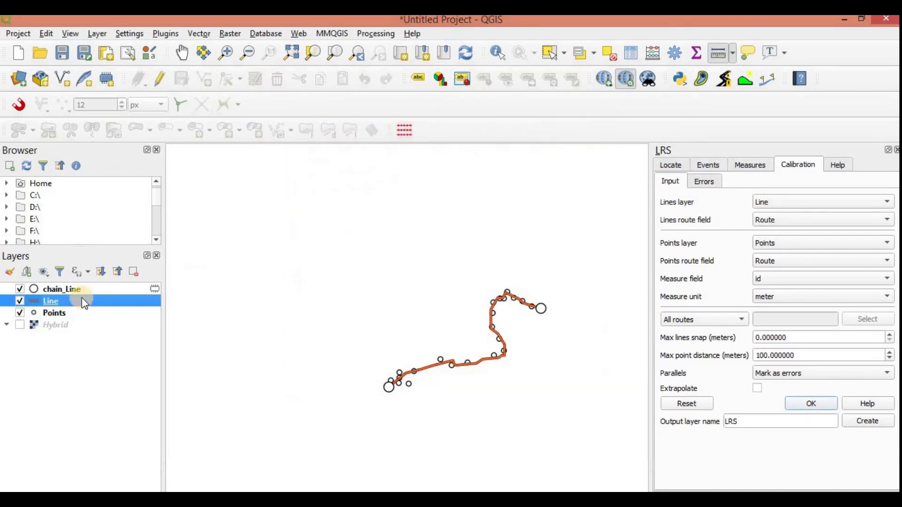
left_click(72, 285)
right_click(73, 286)
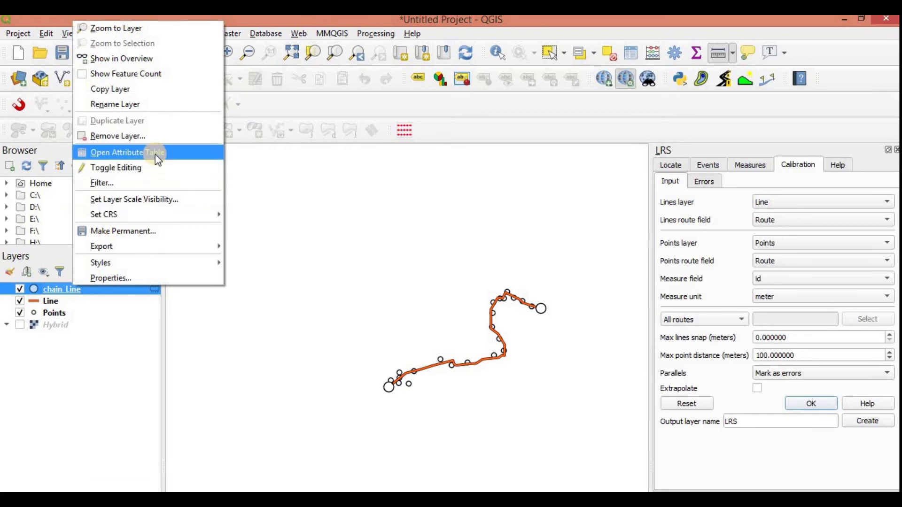
left_click(155, 154)
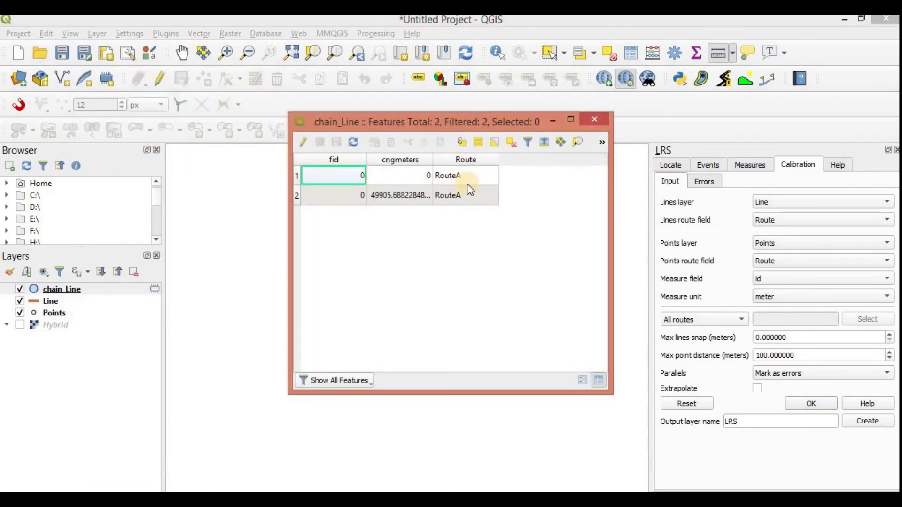
left_click(593, 121)
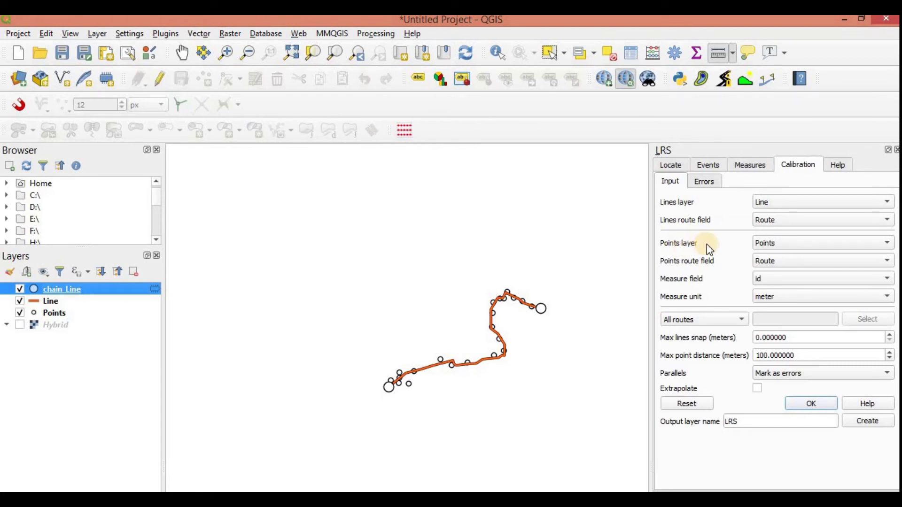
Use chain_Line as the calibration points layer, checking its attribute table
left_click(782, 242)
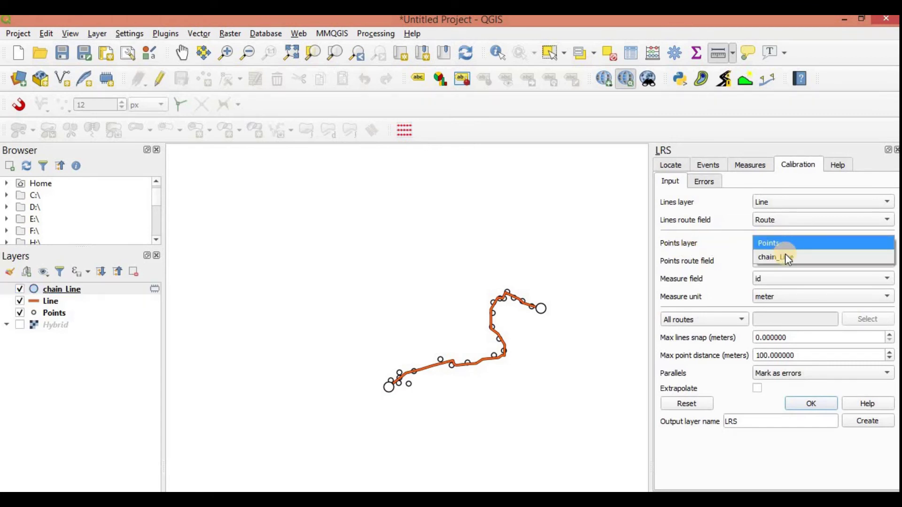
left_click(788, 258)
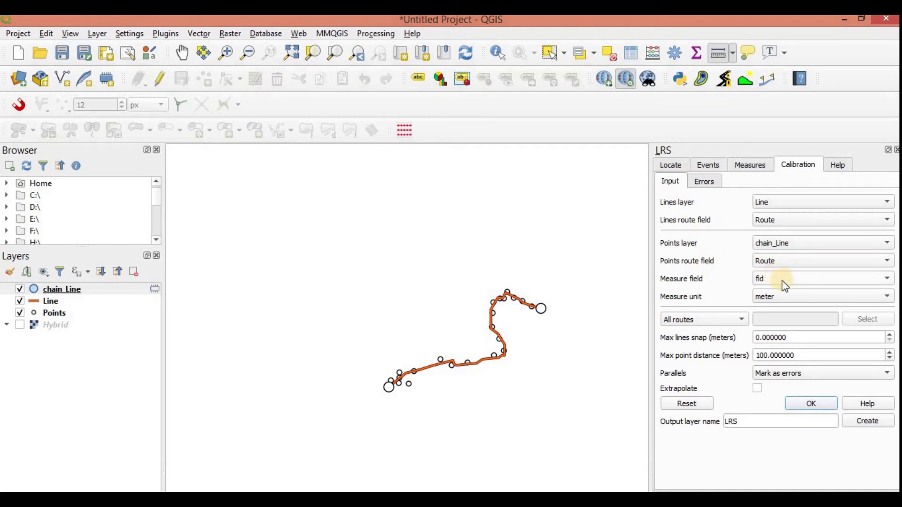
right_click(78, 295)
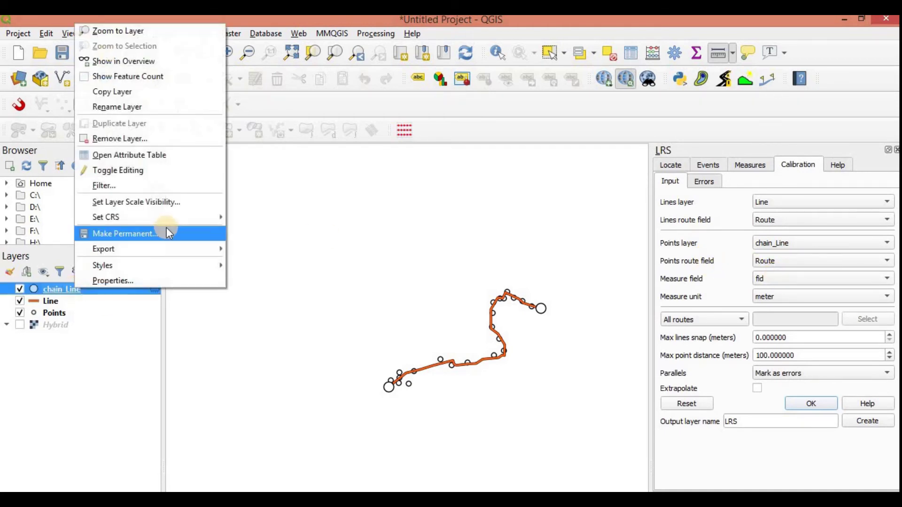
left_click(137, 158)
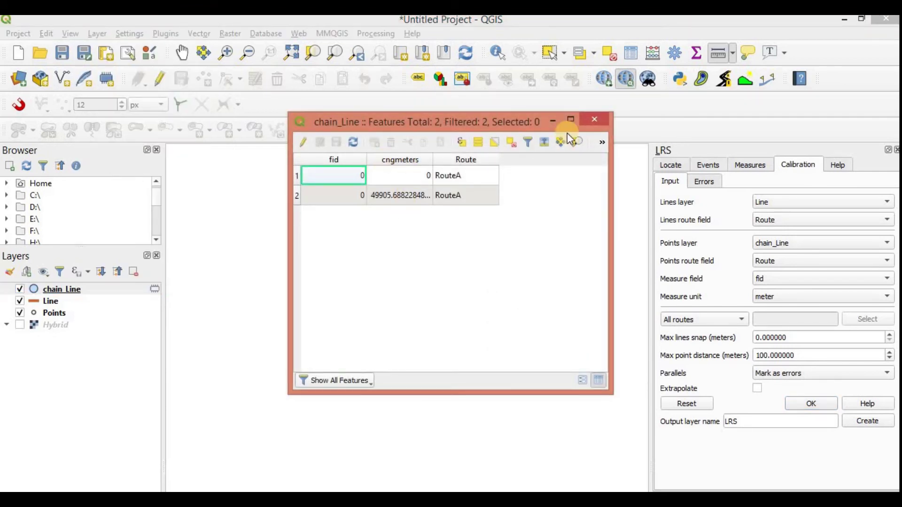
left_click(593, 123)
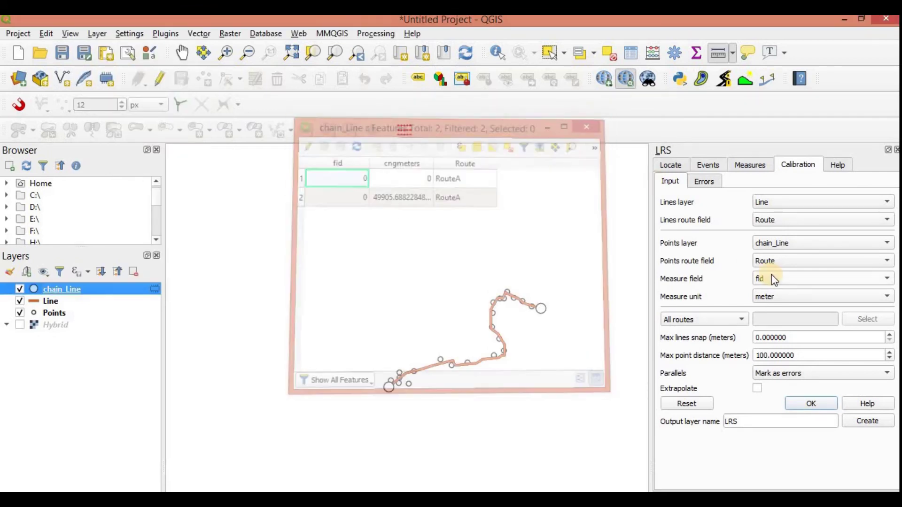
Set the measure field to cngmeters and unit to meter, then run the calibration
left_click(796, 279)
left_click(794, 266)
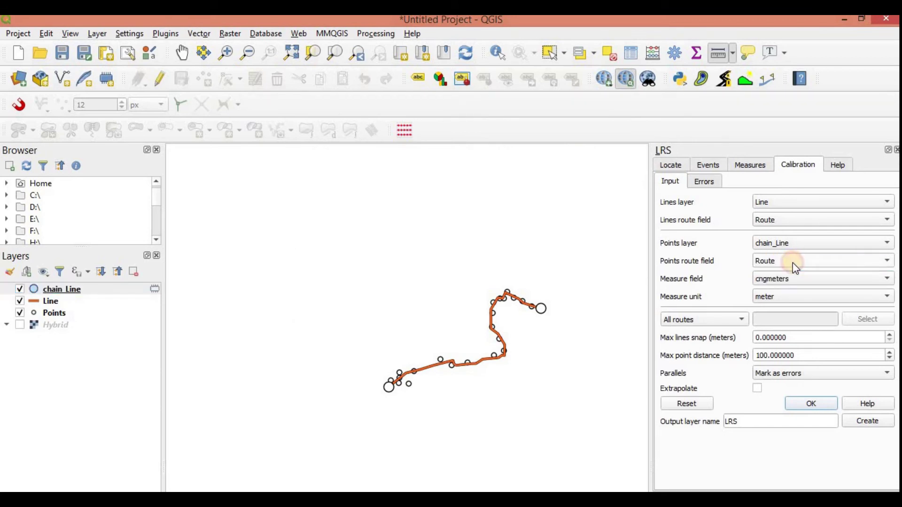
left_click(839, 299)
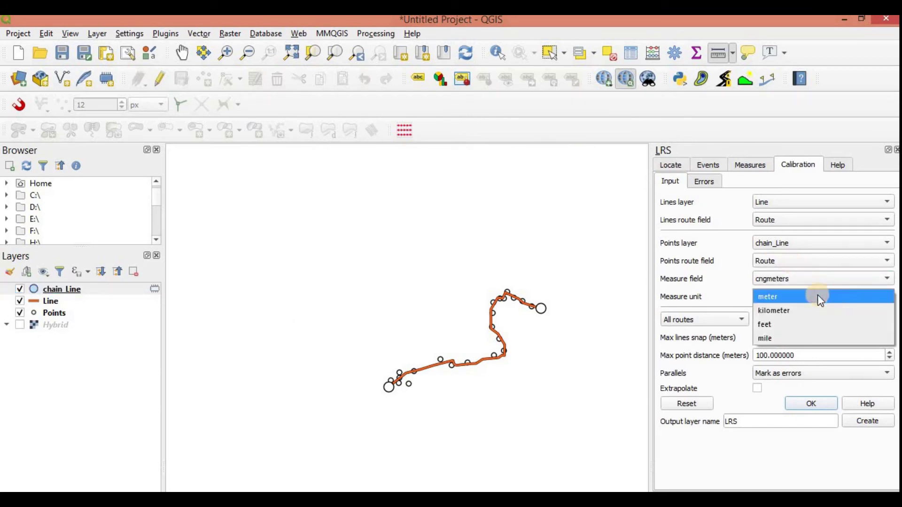
left_click(777, 298)
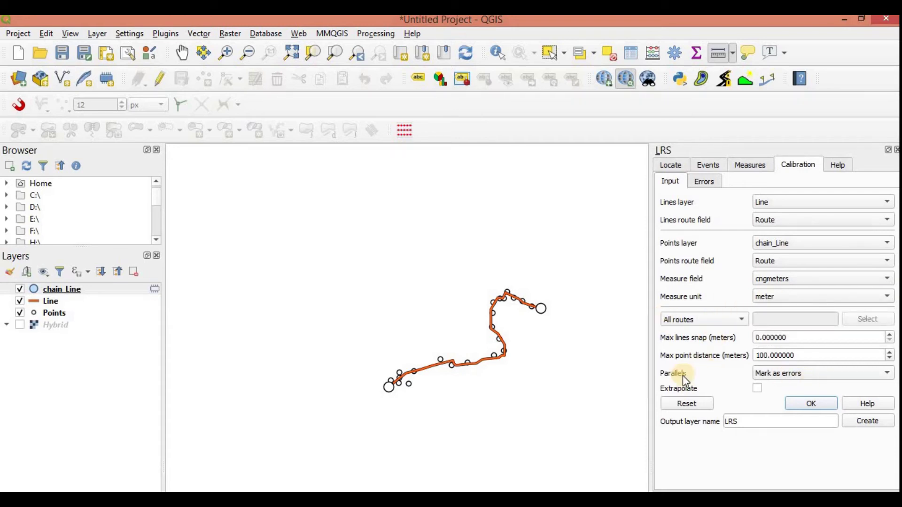
left_click(798, 403)
Review the calibration errors, then create the calibrated output layer named LRS
left_click(709, 181)
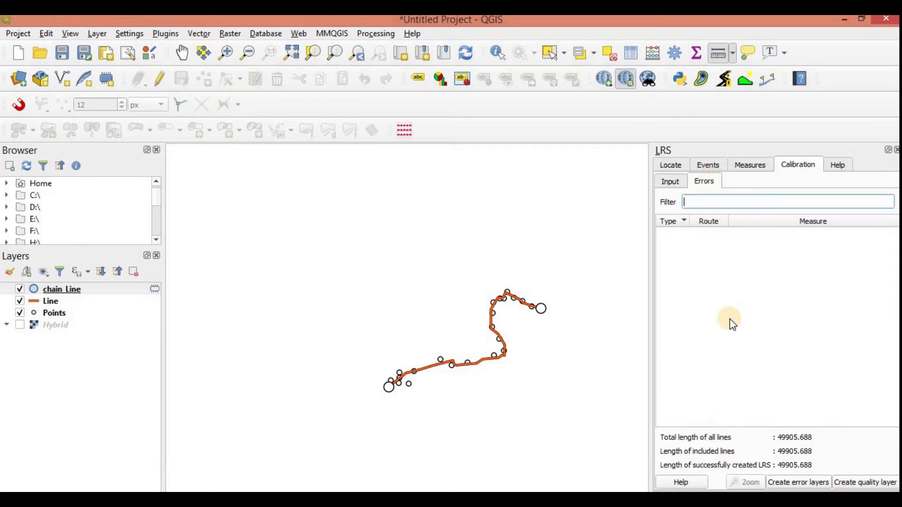
left_click(667, 183)
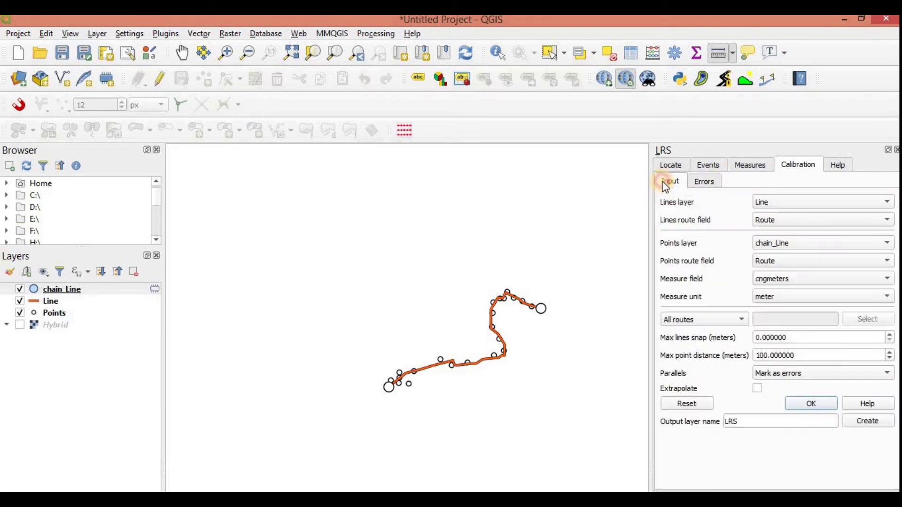
double_click(743, 421)
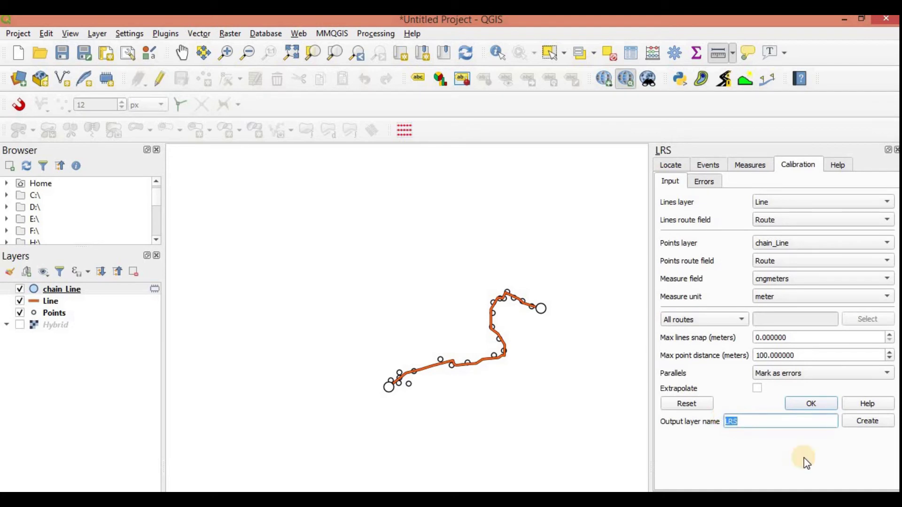
left_click(795, 420)
left_click(864, 423)
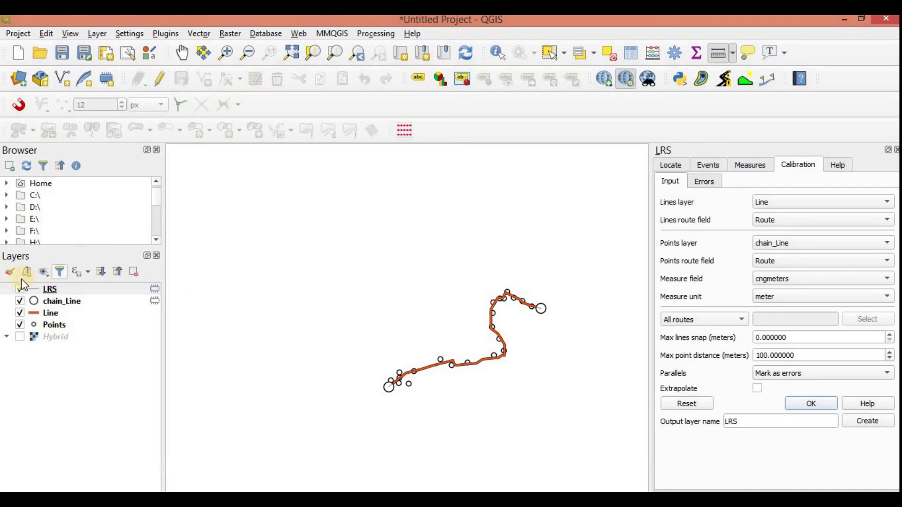
Select the LRS layer and hide the original Line layer
left_click(66, 288)
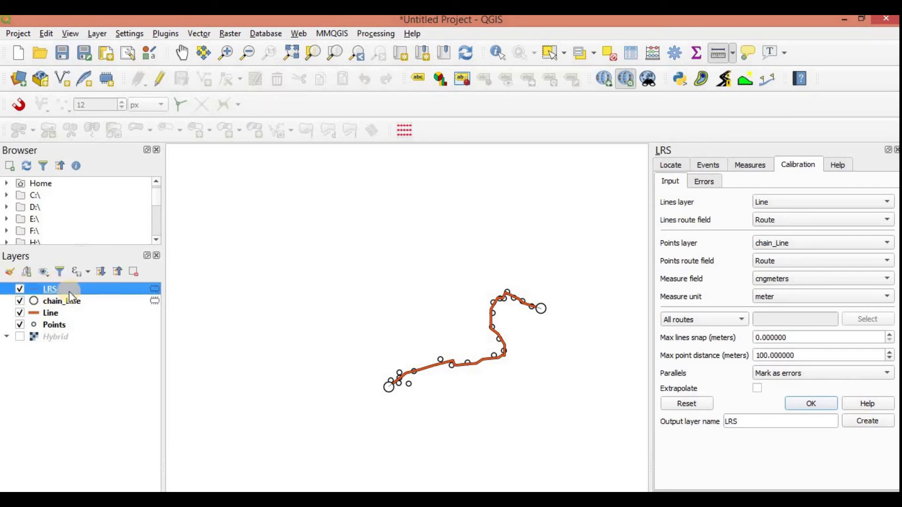
left_click(11, 326)
left_click(20, 313)
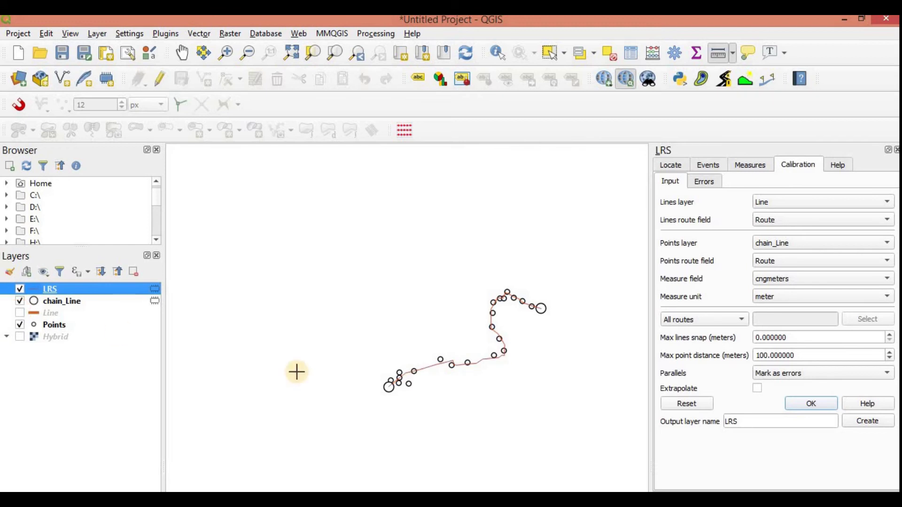
scroll(383, 387, "up", 3)
scroll(470, 359, "down", 3)
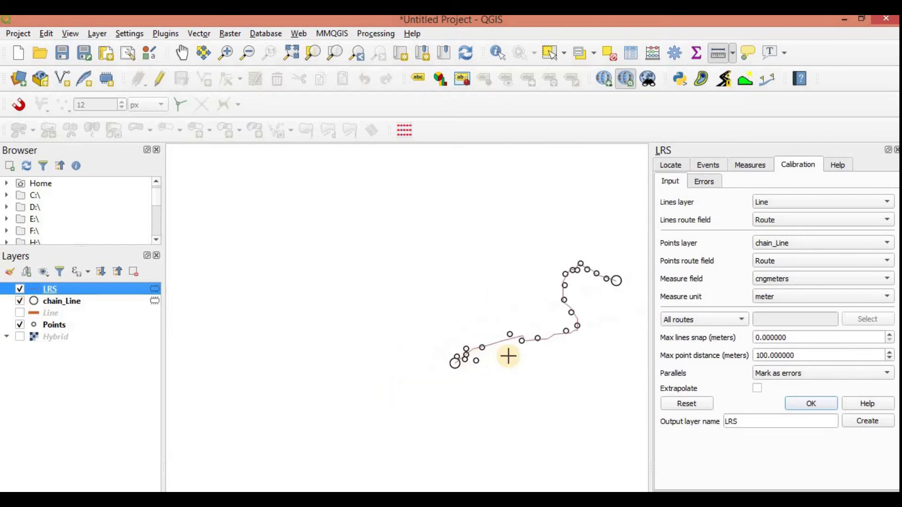
right_click(105, 289)
Check RouteA's m_from/m_to measures in the LRS attribute table, then hide chain_Line
left_click(152, 160)
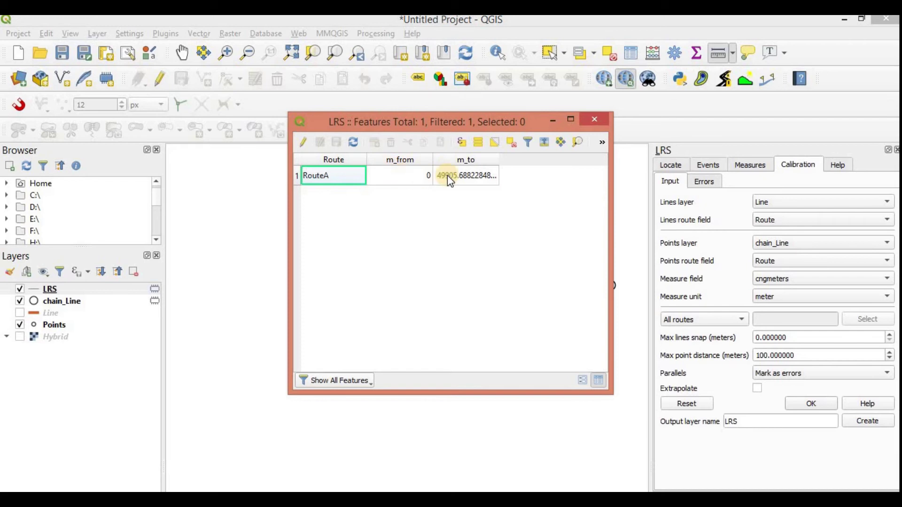
left_click(596, 124)
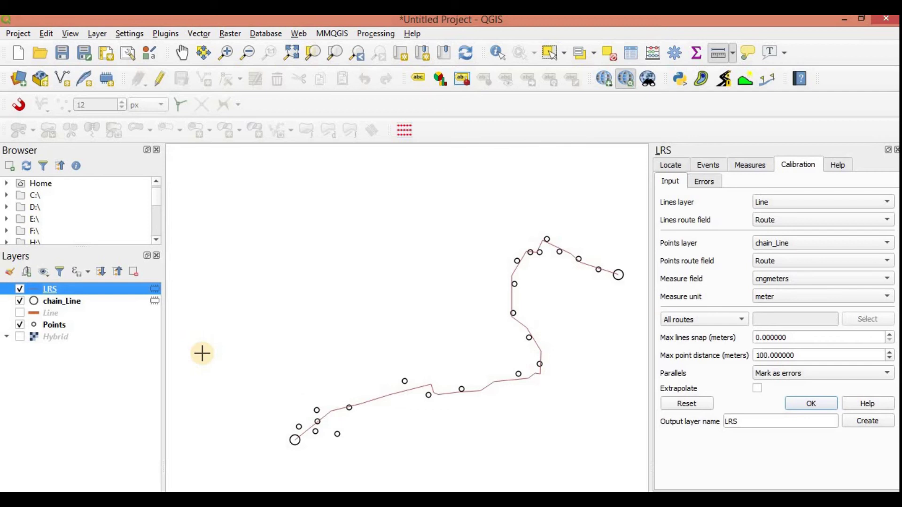
left_click(20, 301)
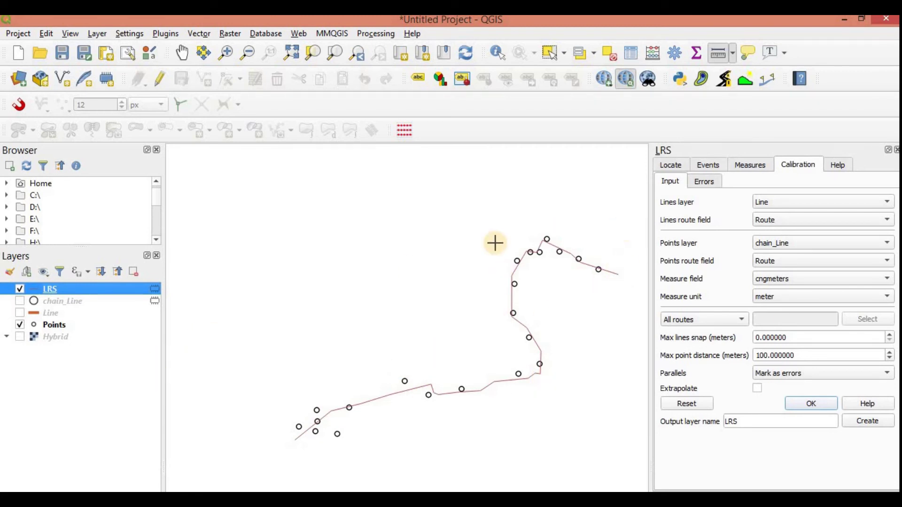
In the LRS Measures settings, set the route field to Route
left_click(750, 166)
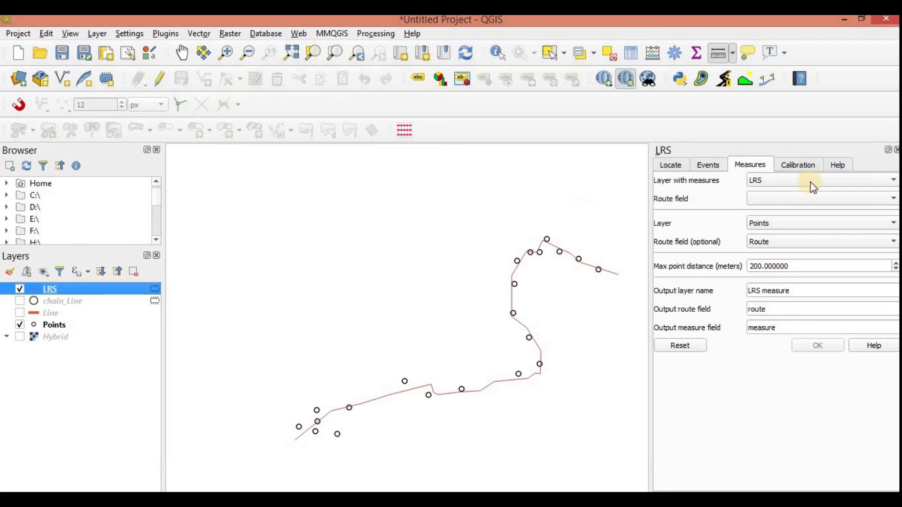
left_click(807, 193)
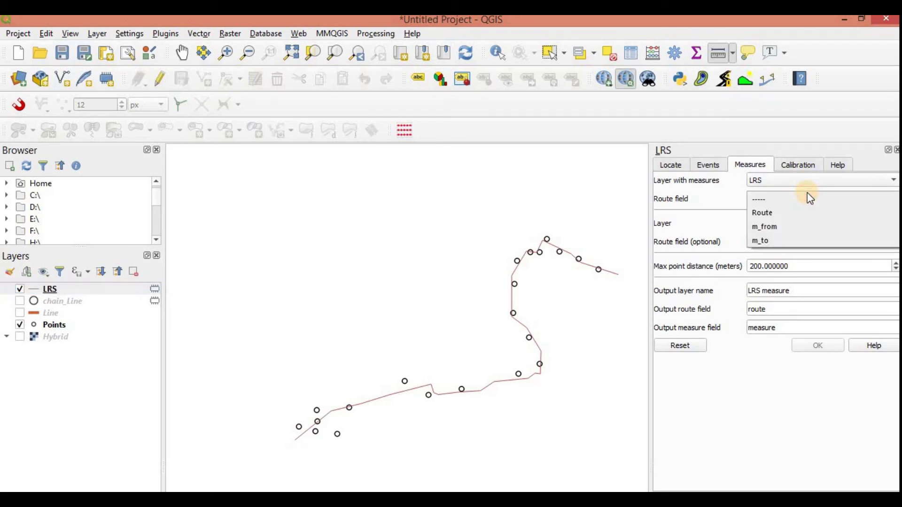
left_click(774, 216)
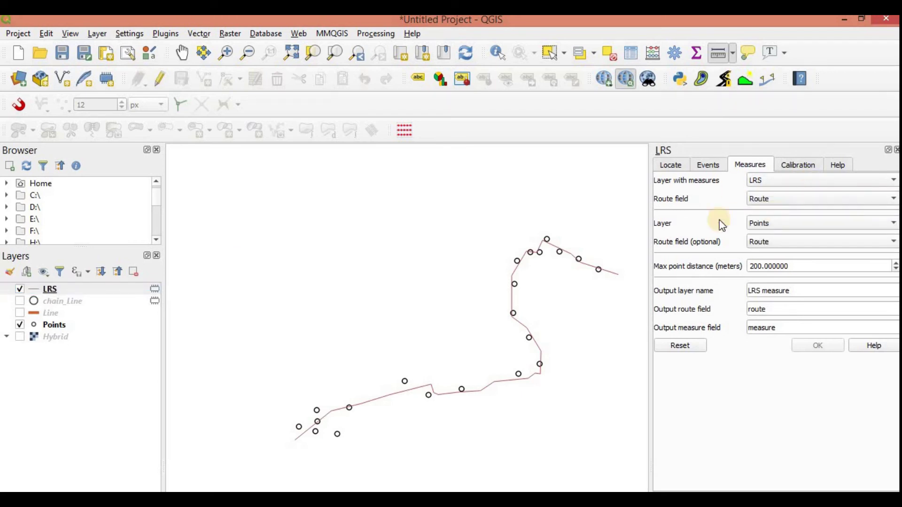
Review the LRS and Points attribute tables
left_click(97, 290)
right_click(97, 289)
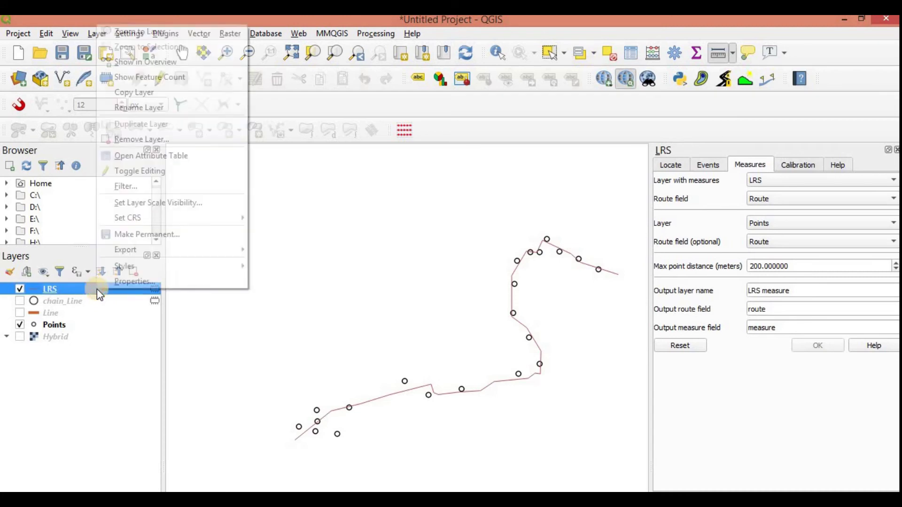
left_click(161, 162)
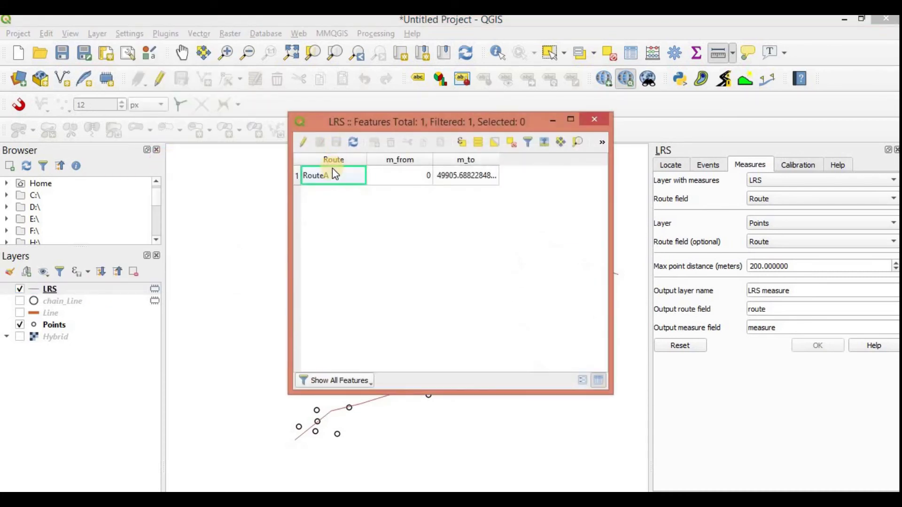
left_click(594, 123)
left_click(74, 323)
right_click(75, 323)
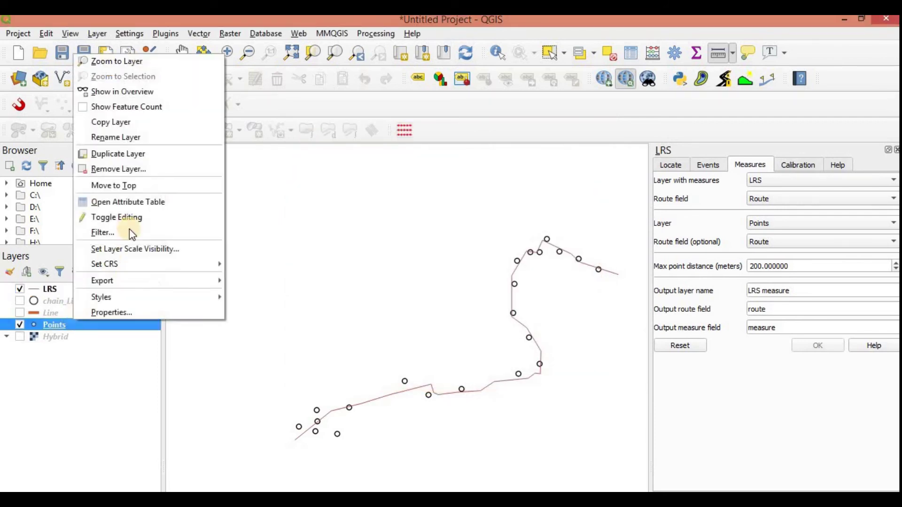
left_click(139, 204)
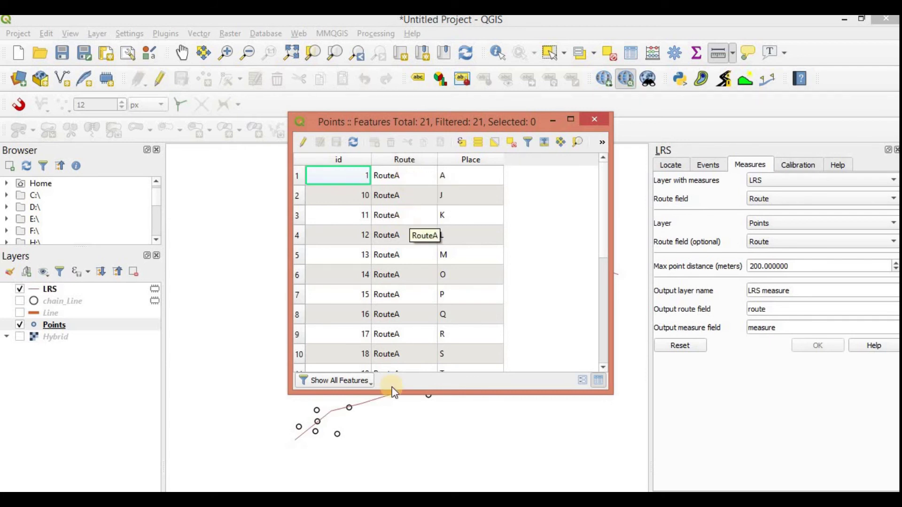
left_click(597, 123)
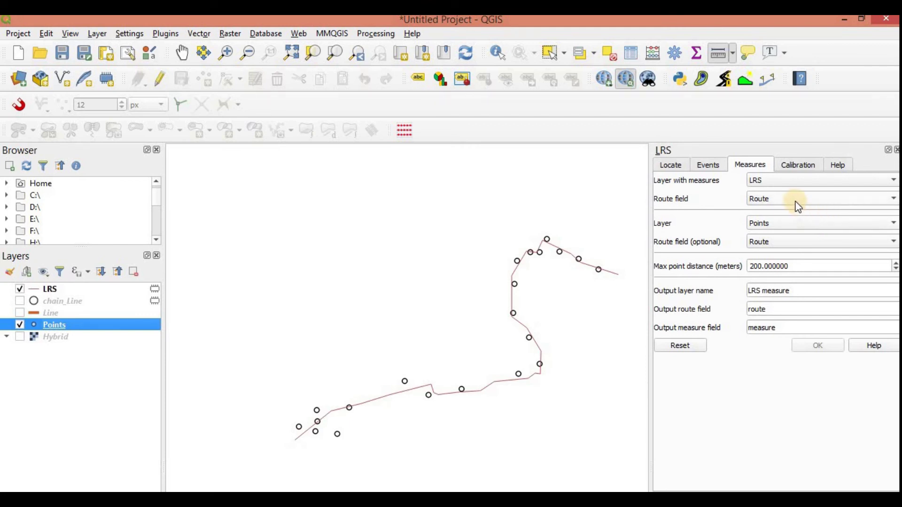
left_click(807, 244)
left_click(781, 239)
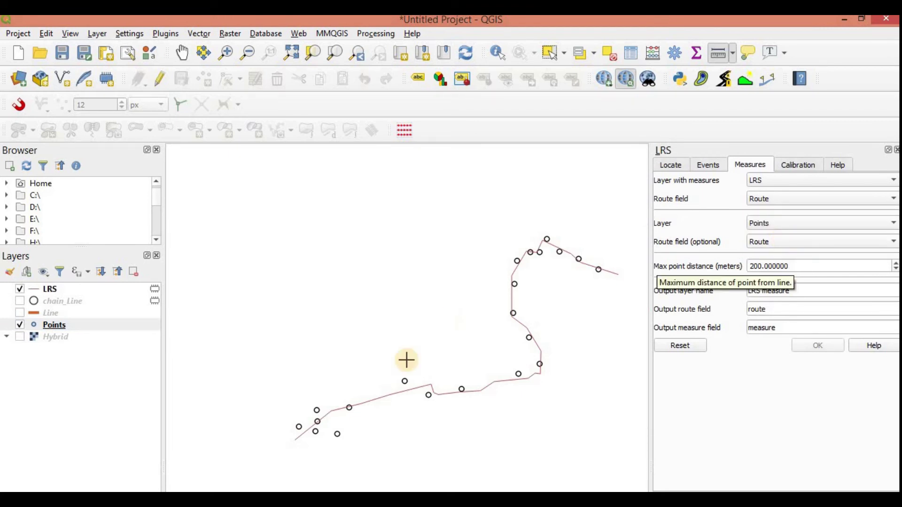
scroll(296, 453, "up", 2)
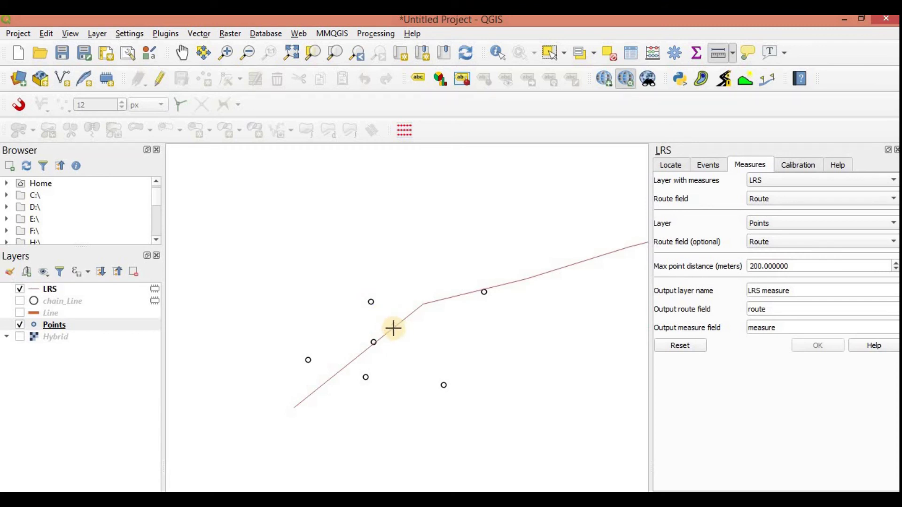
left_click(394, 328)
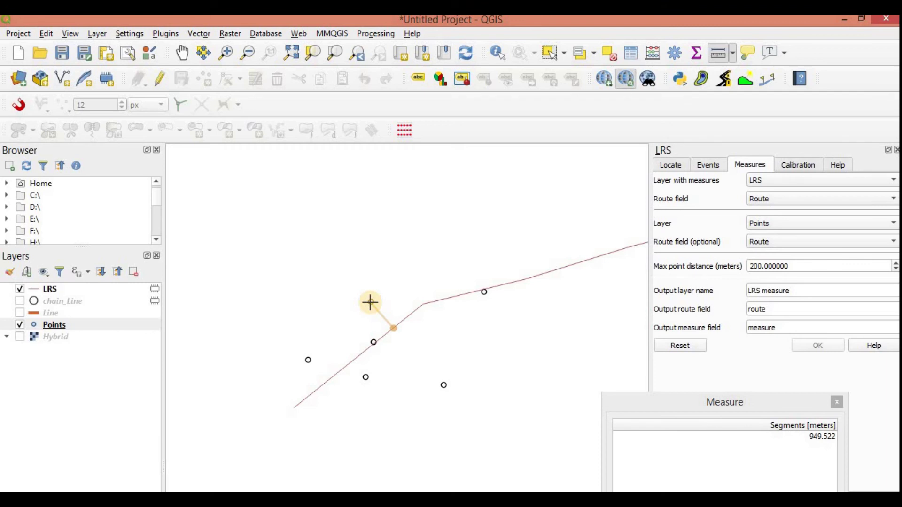
left_click_drag(679, 403, 586, 260)
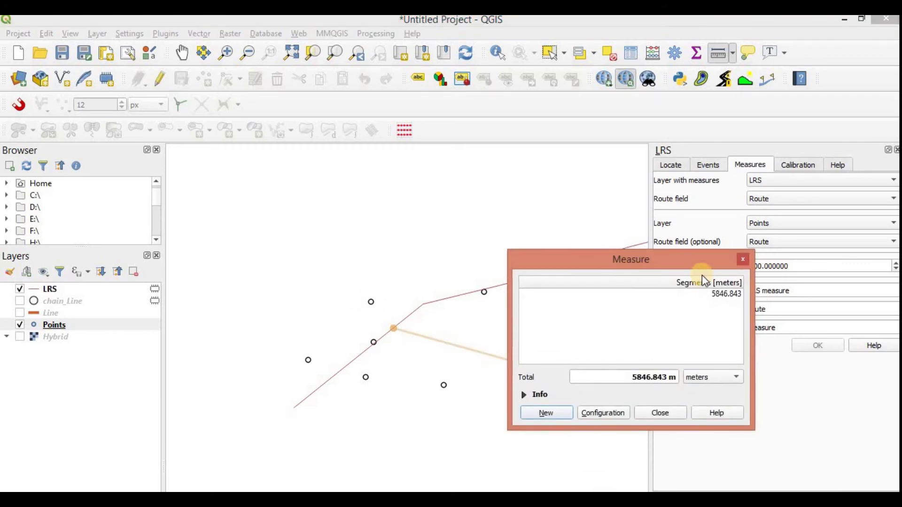
left_click(744, 259)
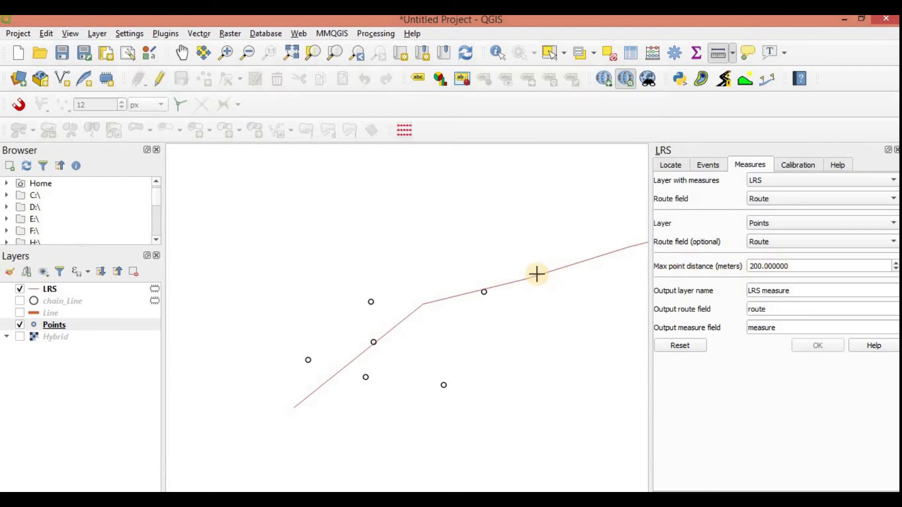
left_click(394, 326)
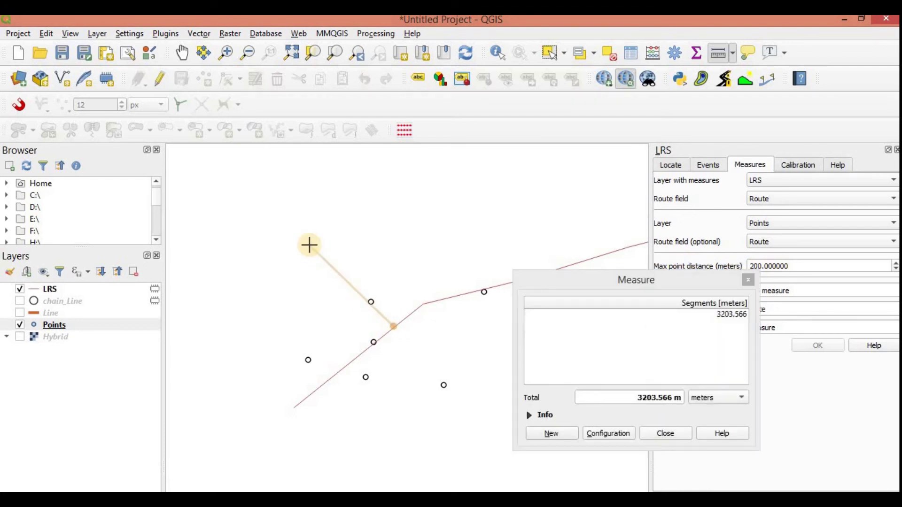
Close the measurement readout and raise the max point distance from 200 to 3000 metres
left_click(750, 280)
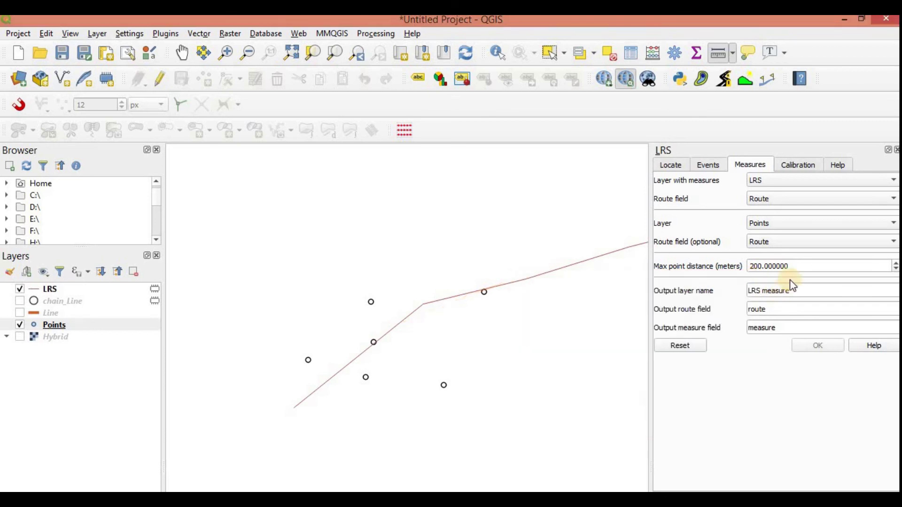
left_click(796, 266)
key("ctrl+a")
type("3000")
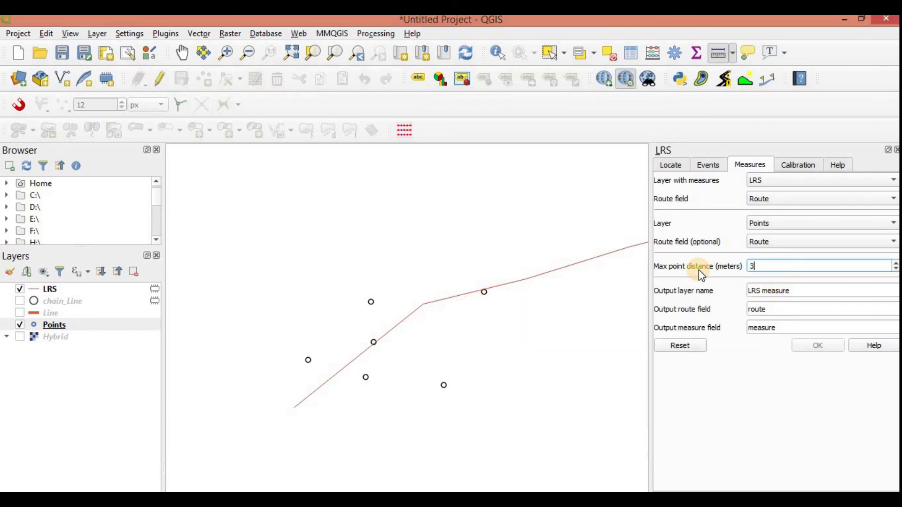
left_click(794, 290)
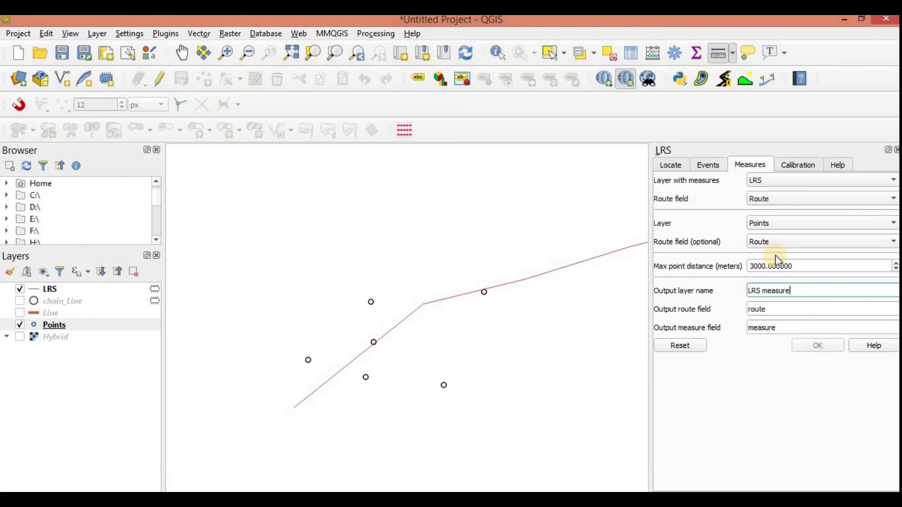
Keep Points as the point layer with Route as its route field
left_click(829, 222)
left_click(790, 237)
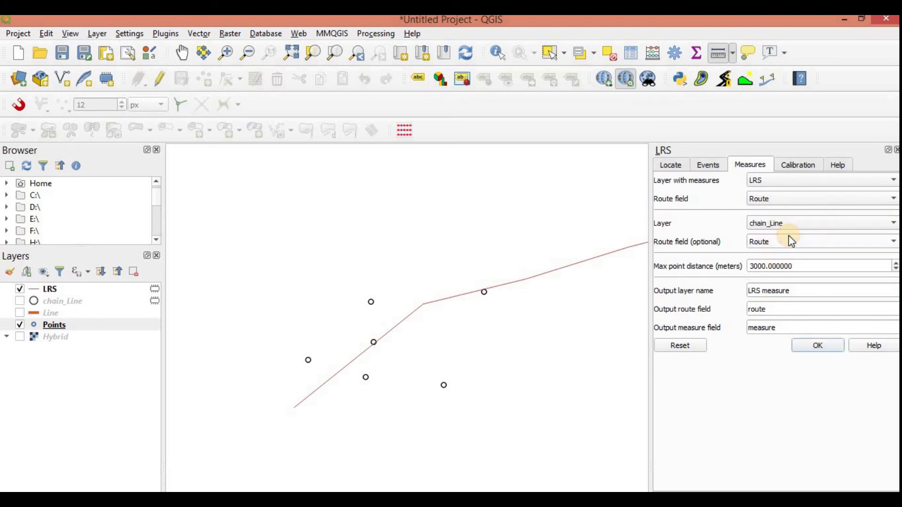
left_click(806, 223)
left_click(783, 206)
left_click(795, 240)
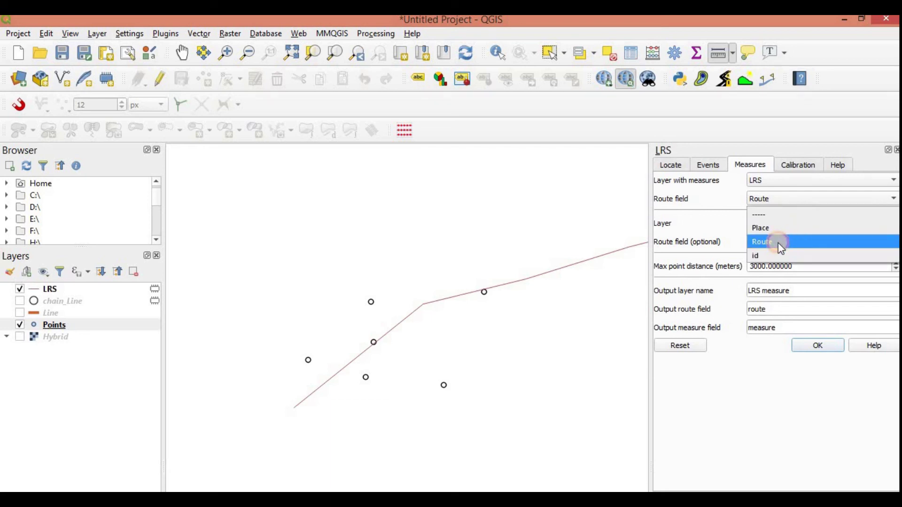
left_click(778, 242)
left_click(817, 309)
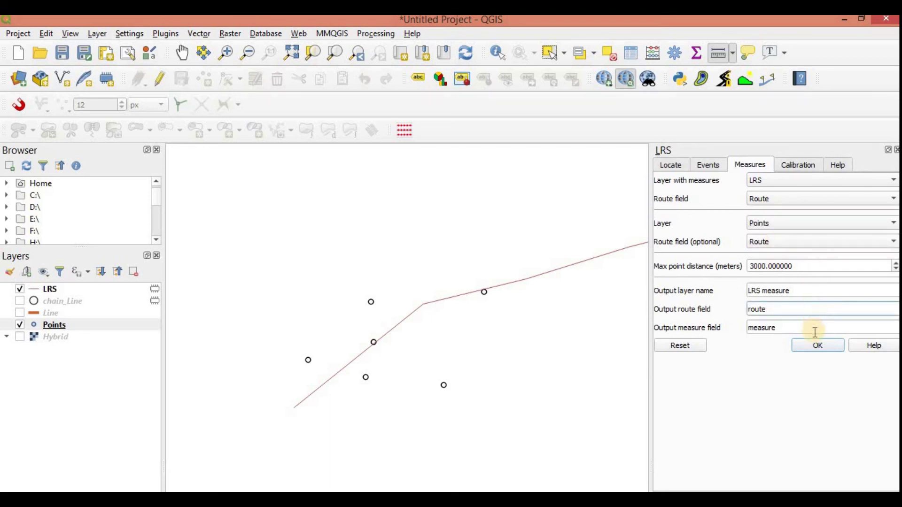
scroll(556, 325, "down", 3)
scroll(556, 325, "up", 2)
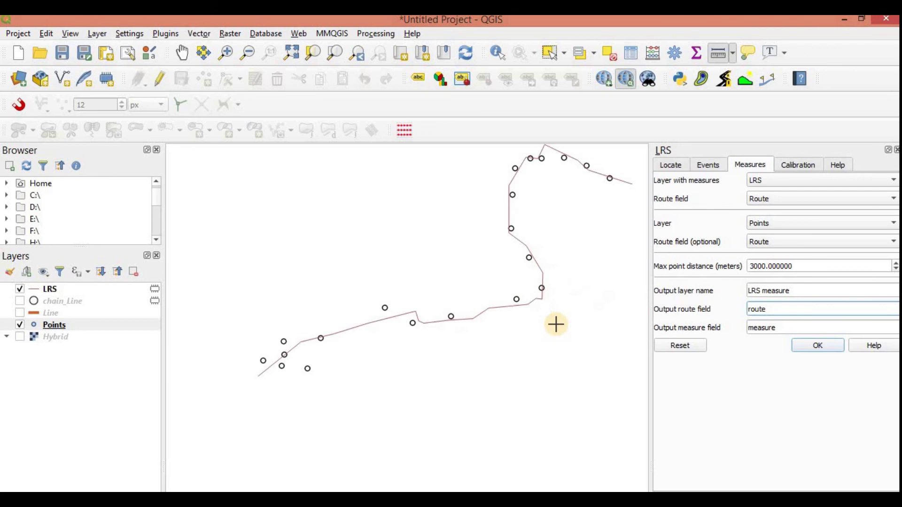
left_click(819, 345)
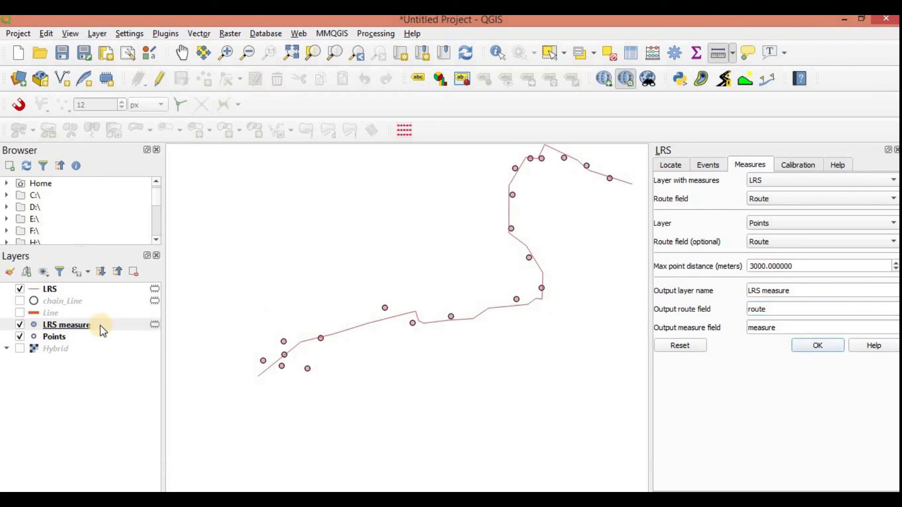
left_click(101, 326)
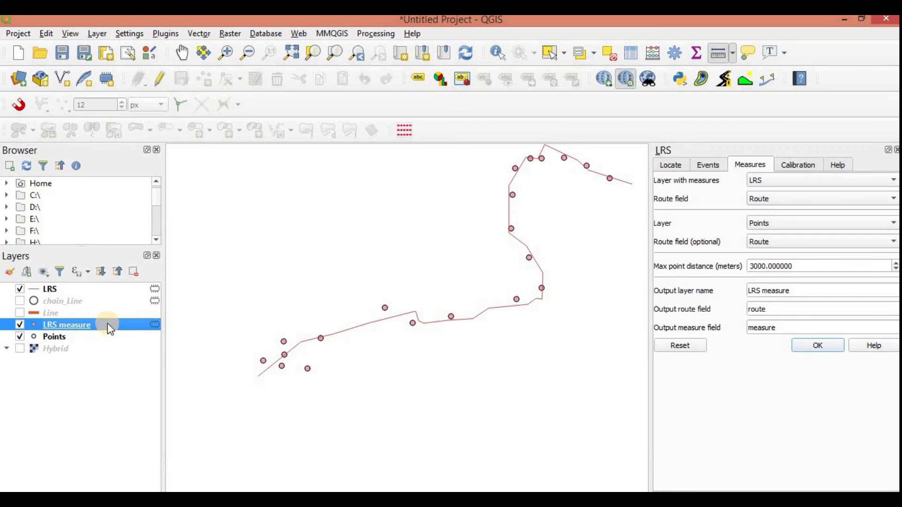
right_click(110, 329)
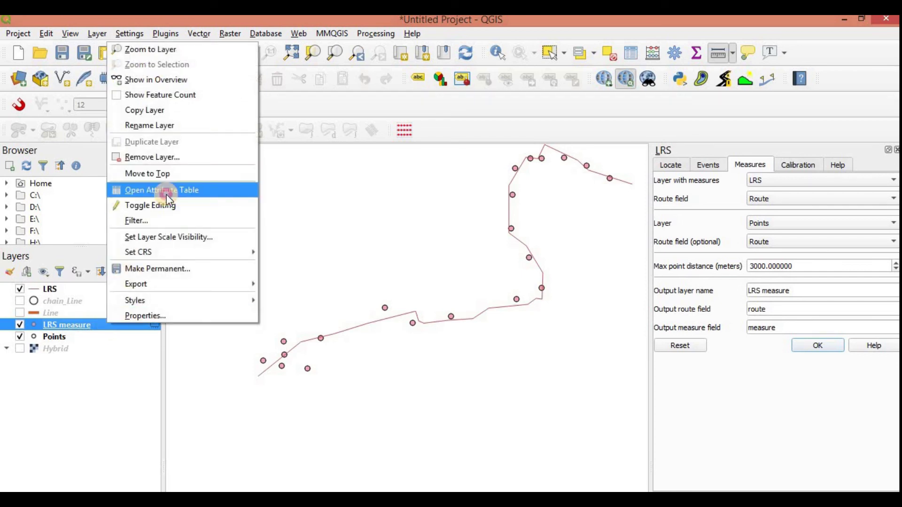
left_click(167, 194)
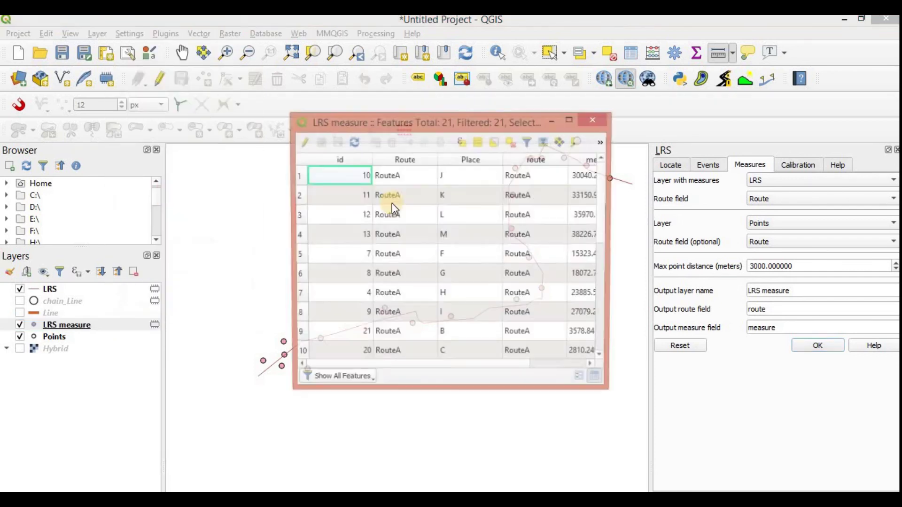
left_click(570, 121)
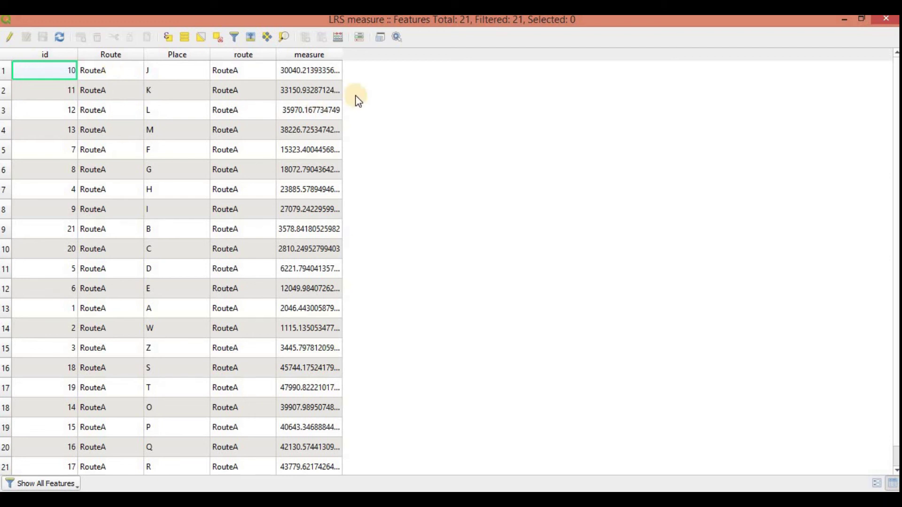
left_click(309, 55)
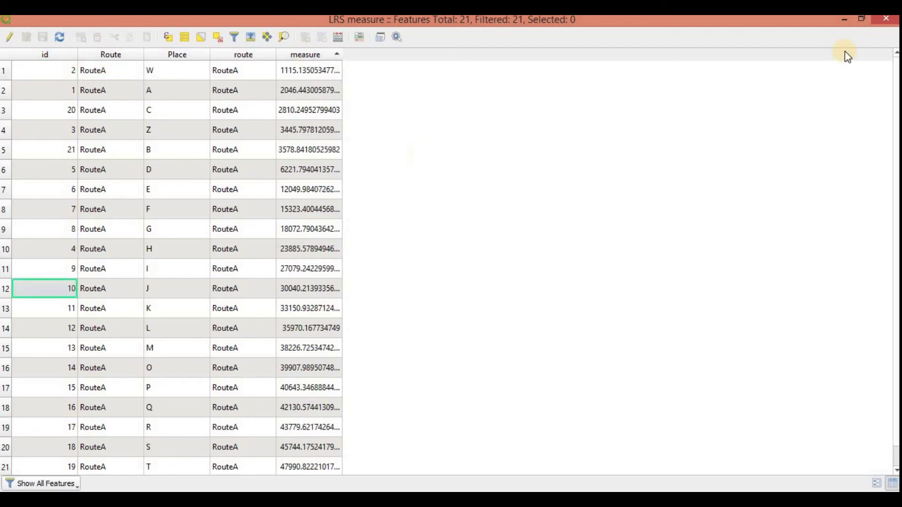
left_click(888, 22)
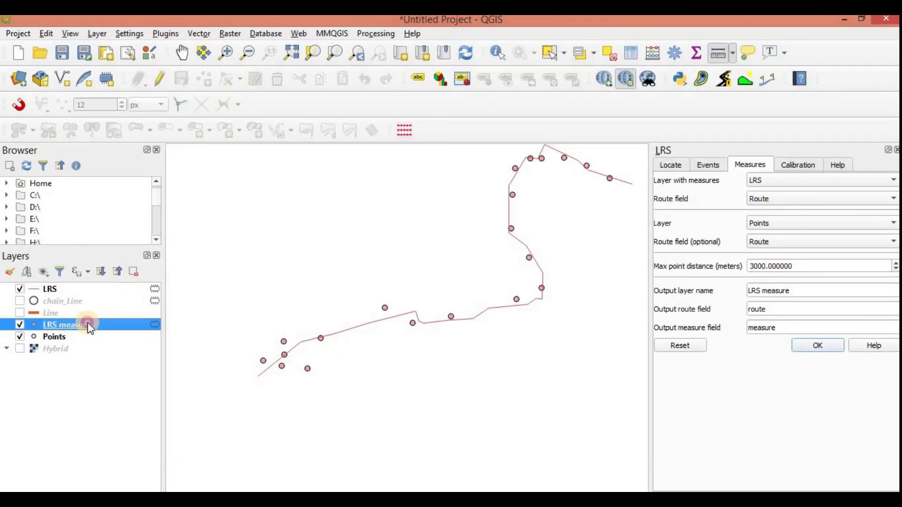
Give the LRS measure layer single labels using the measure field, and apply them
double_click(65, 326)
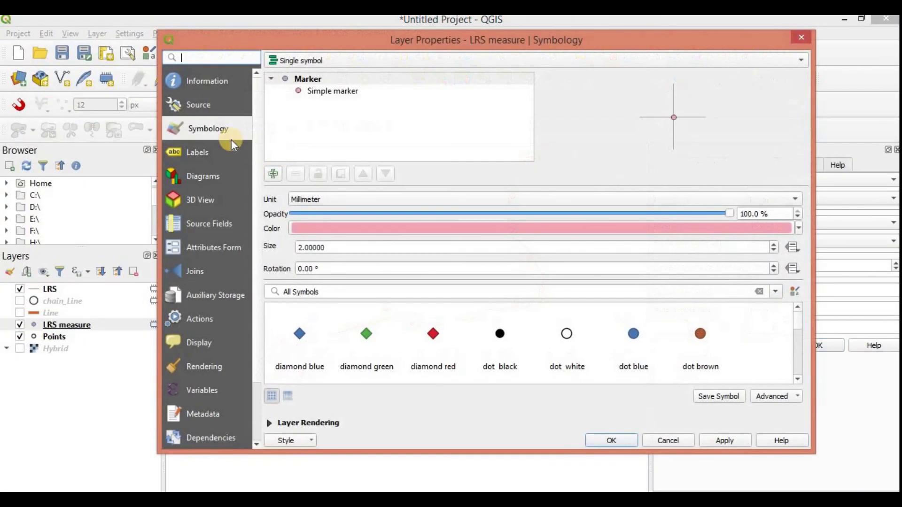
left_click(209, 155)
left_click(380, 69)
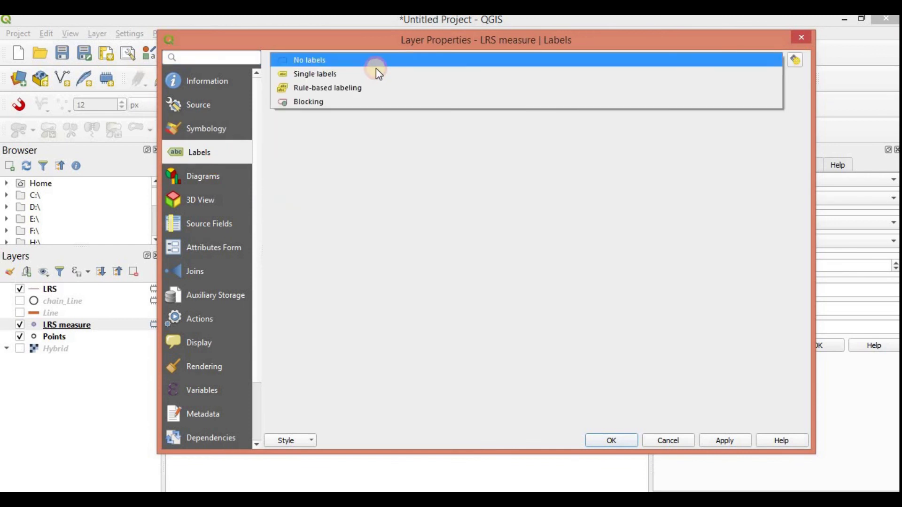
left_click(374, 71)
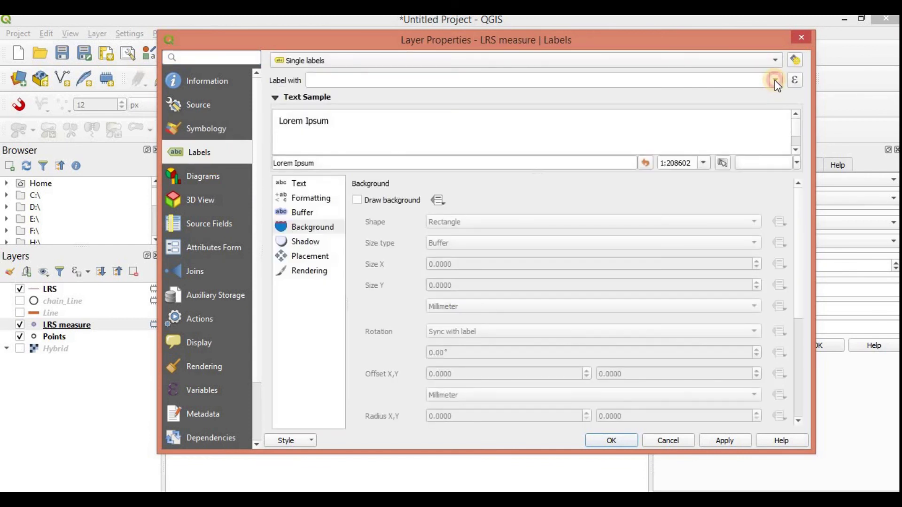
left_click(775, 81)
left_click(369, 160)
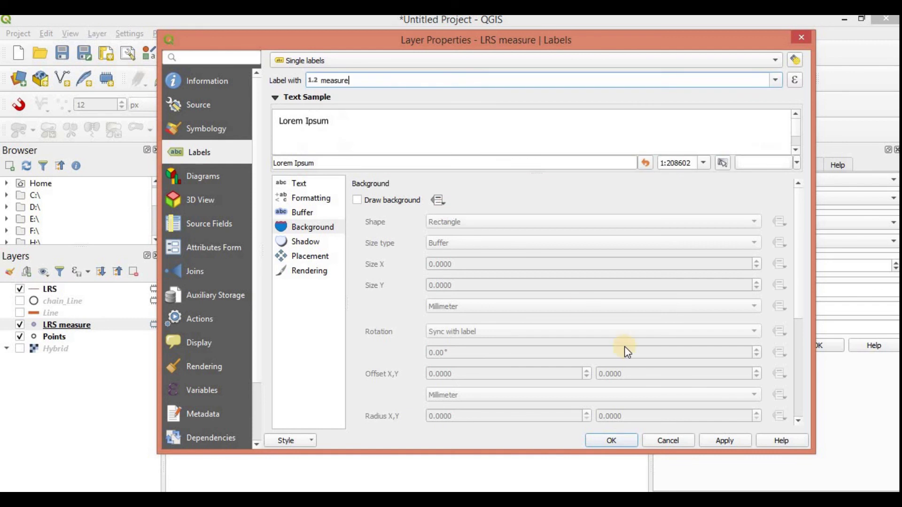
left_click(721, 441)
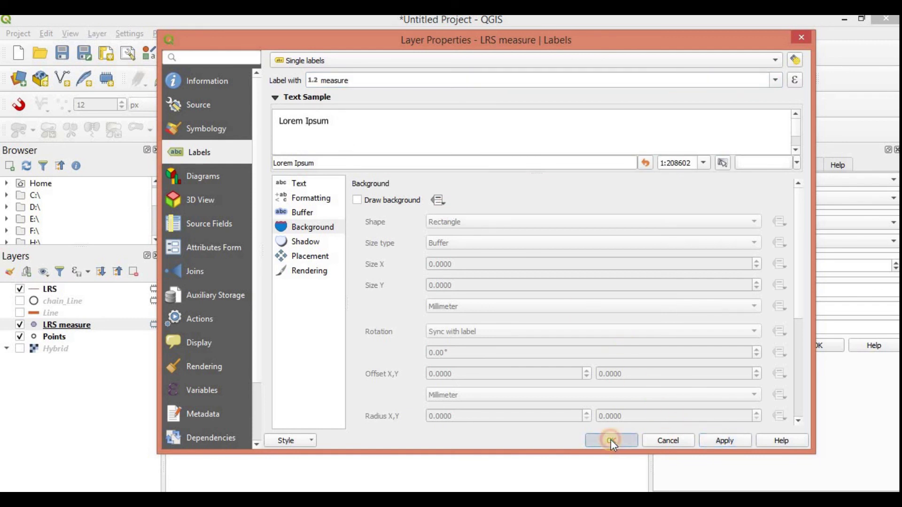
left_click(610, 440)
Zoom in and measure from the route's lower end toward the labelled points, restarting once
scroll(235, 405, "up", 3)
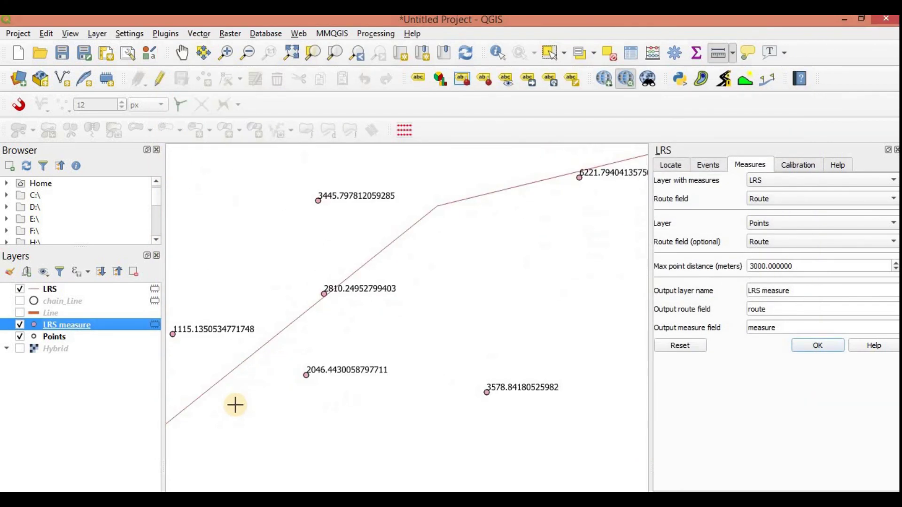
scroll(205, 423, "down", 3)
scroll(201, 428, "up", 3)
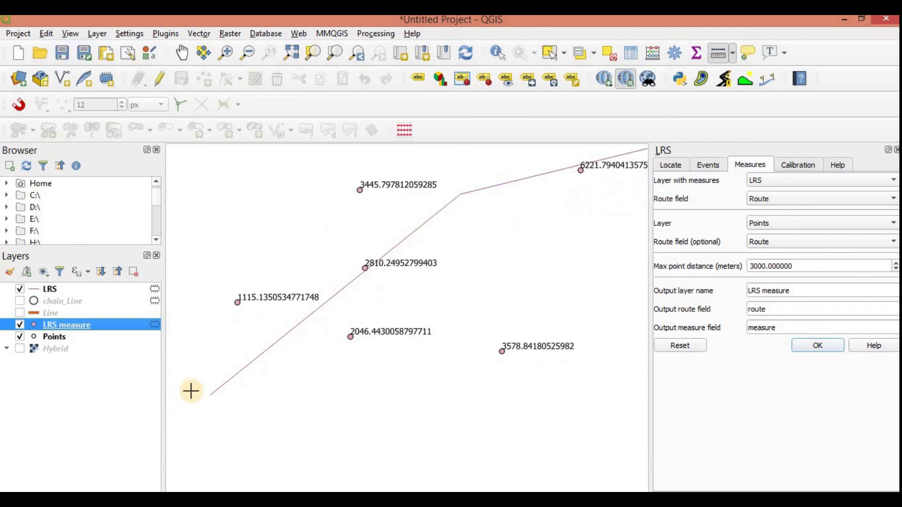
scroll(189, 394, "up", 1)
left_click(228, 399)
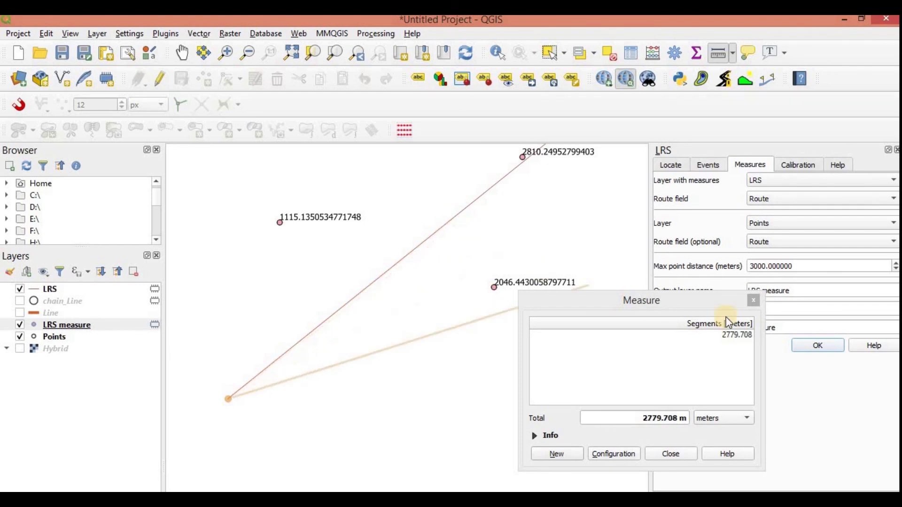
left_click(755, 305)
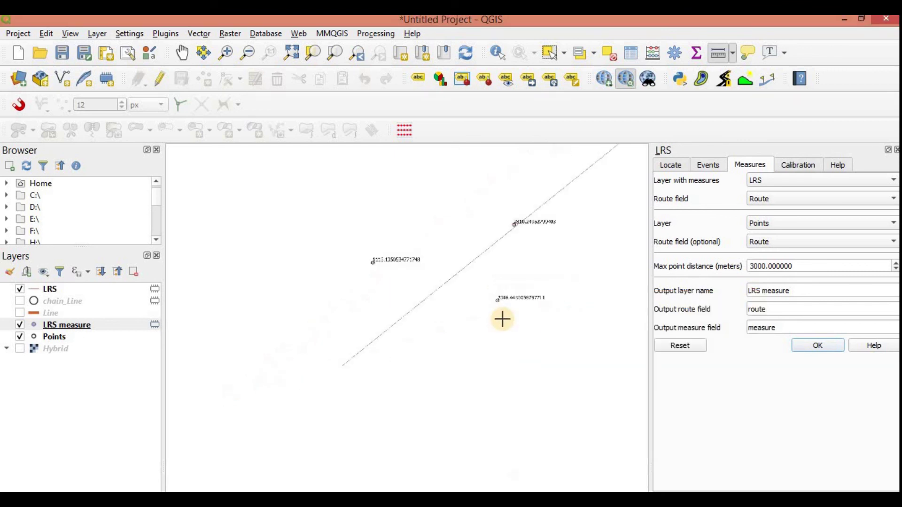
scroll(502, 318, "down", 3)
scroll(477, 318, "up", 1)
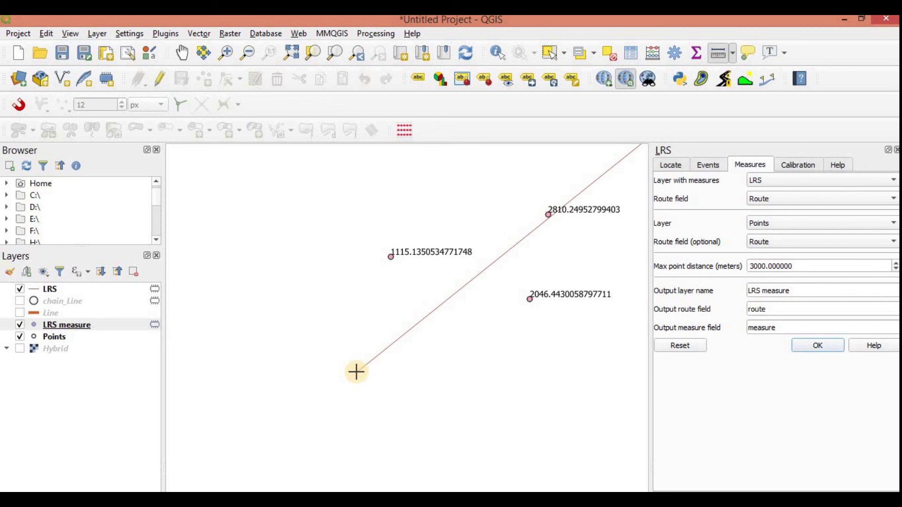
left_click(357, 372)
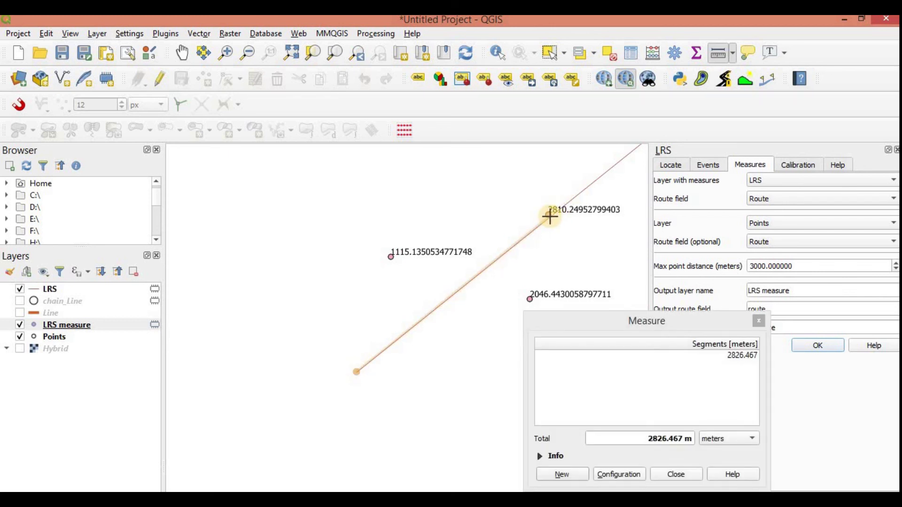
Close the Measure dialog, zoom out over the whole labelled route, and select LRS measure
left_click(757, 319)
scroll(487, 307, "down", 4)
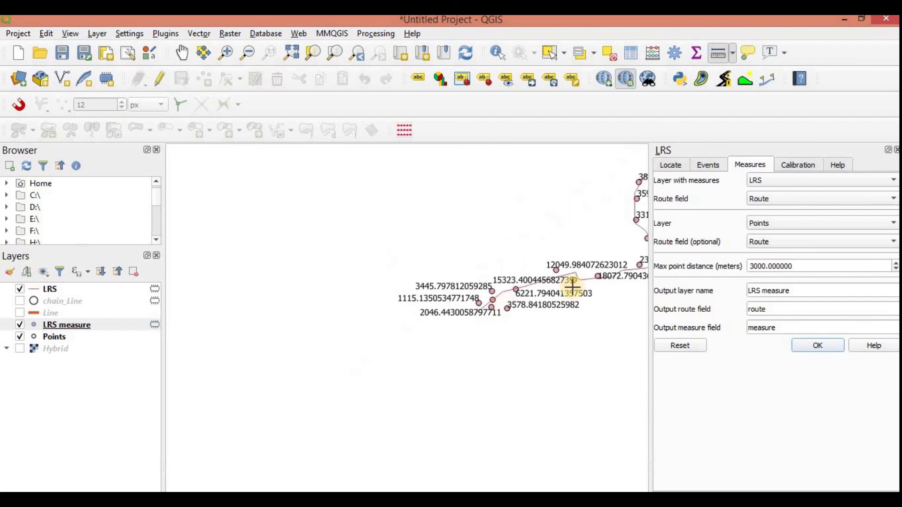
scroll(572, 286, "down", 5)
scroll(633, 253, "up", 4)
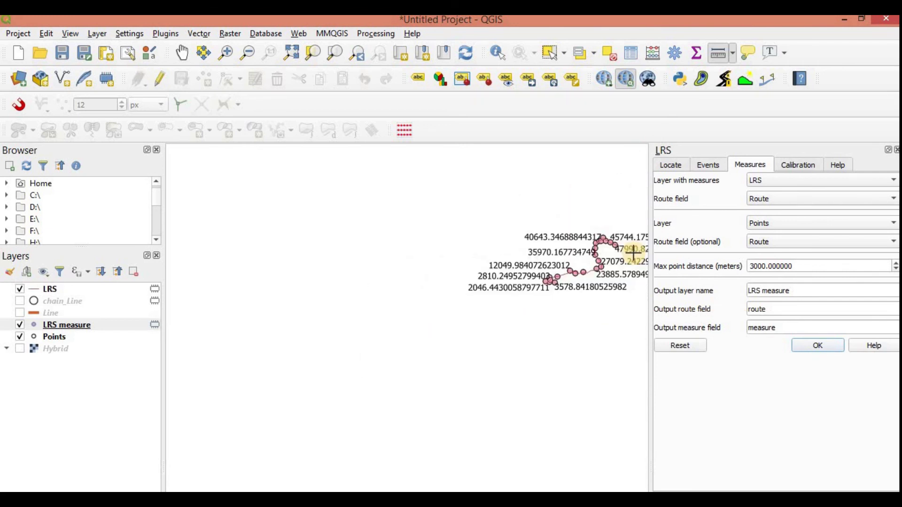
scroll(633, 254, "up", 2)
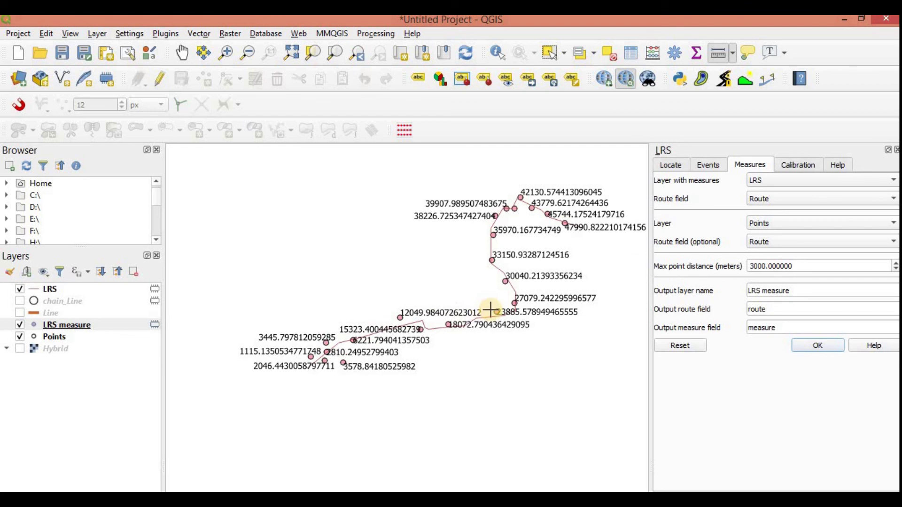
scroll(490, 311, "up", 1)
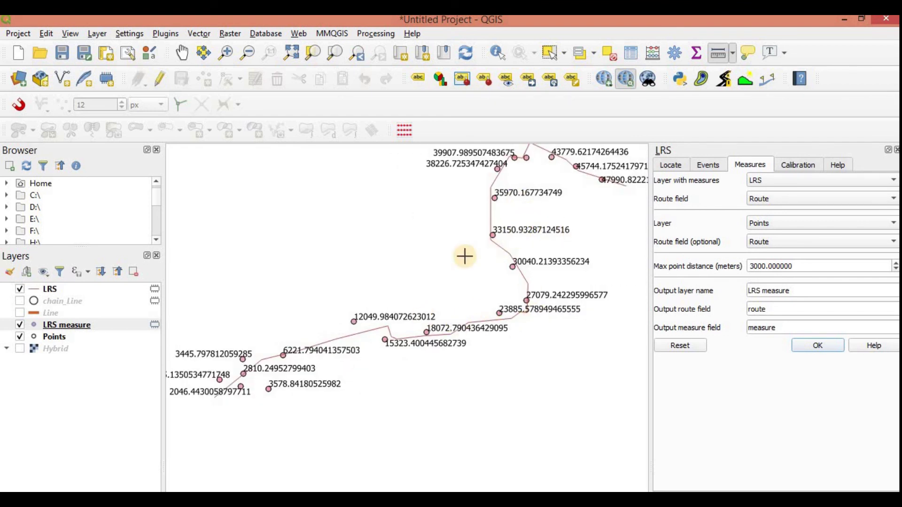
scroll(464, 256, "down", 1)
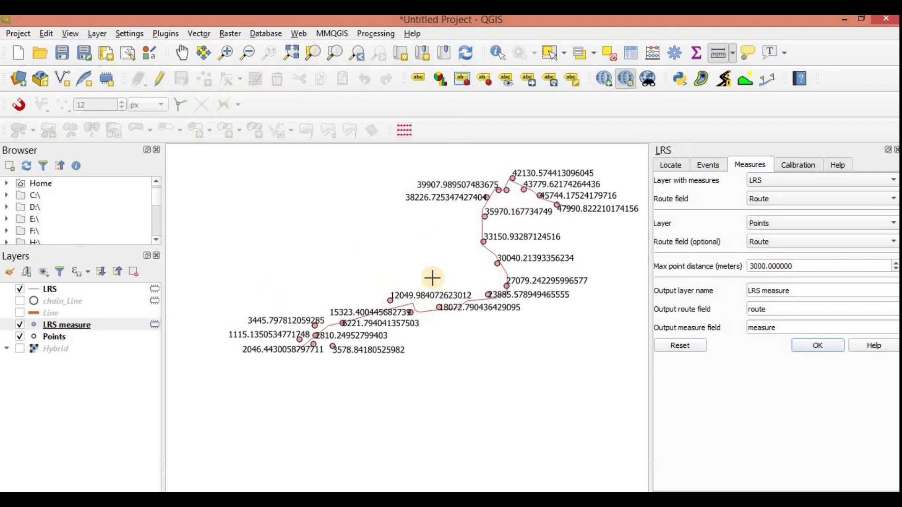
left_click(120, 321)
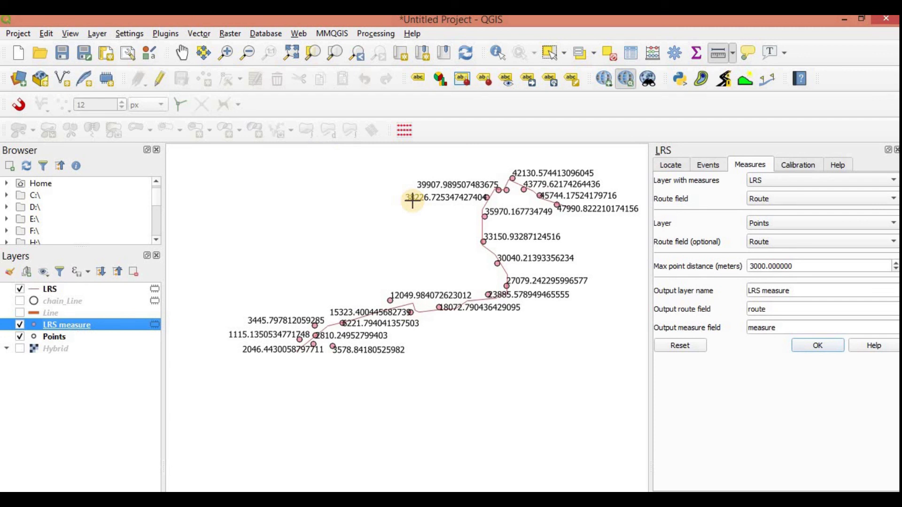